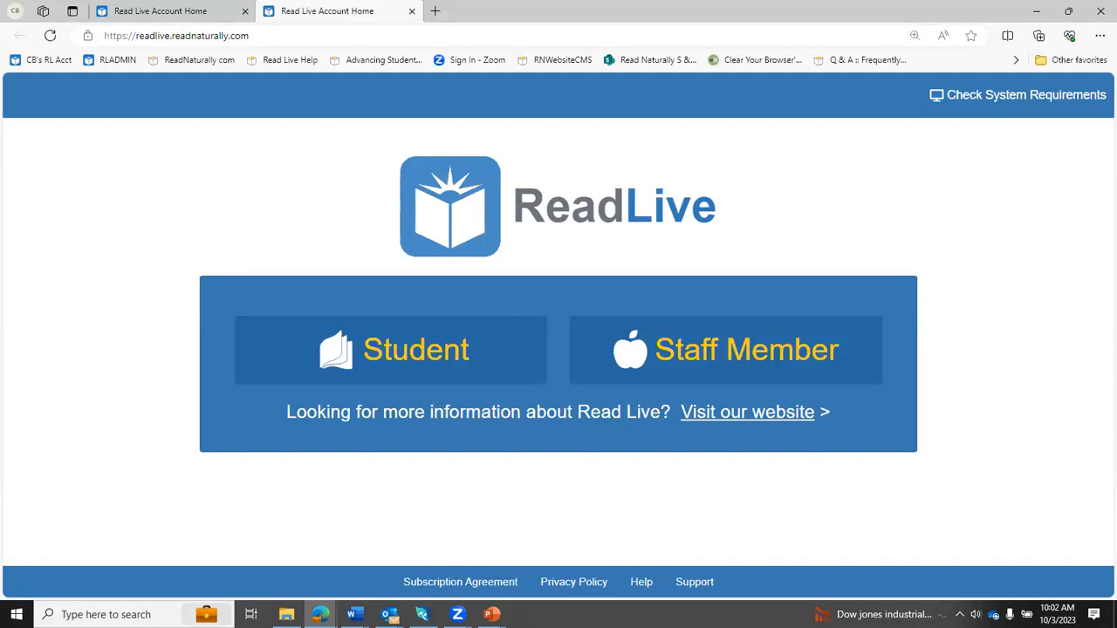
- Log in as a staff member with the user ID aadmin and the account password
click(785, 351)
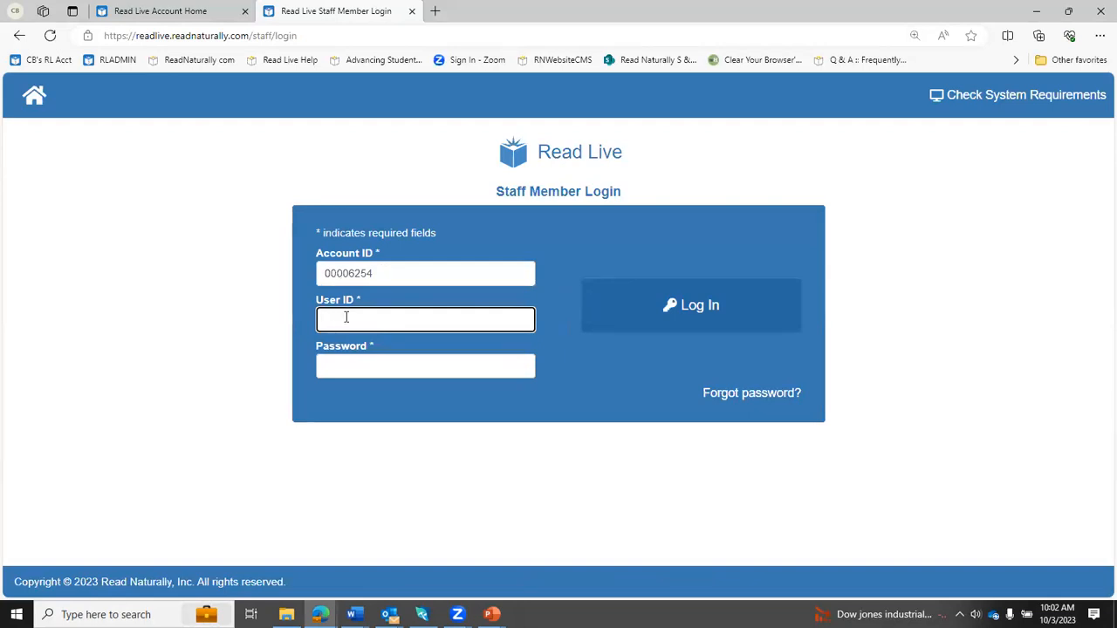
text(aadmin)
key(Tab)
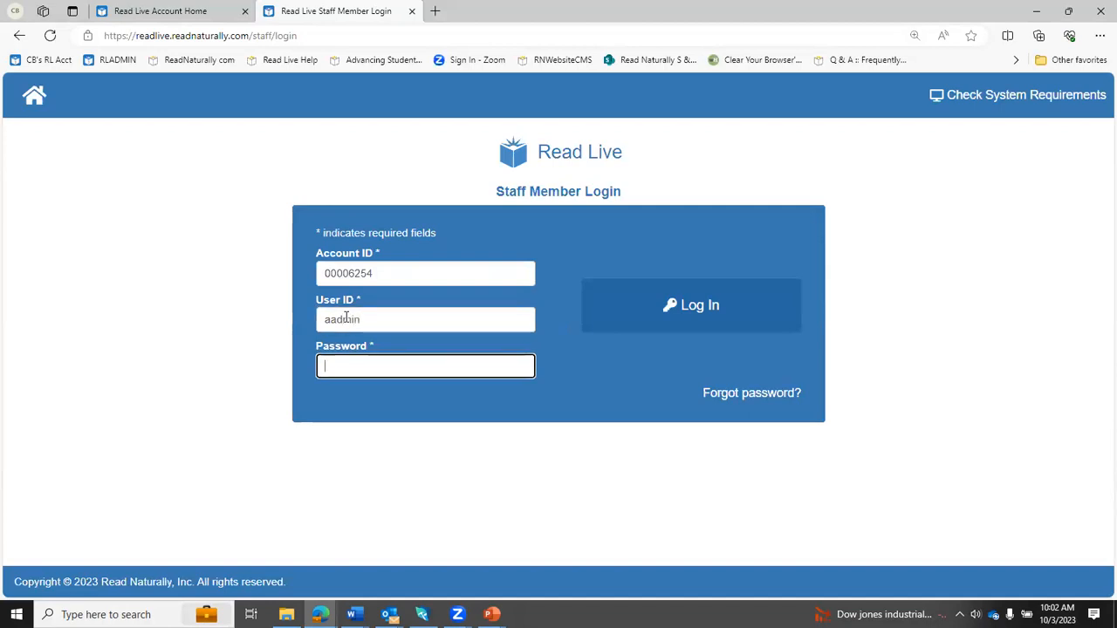
text(•••••••)
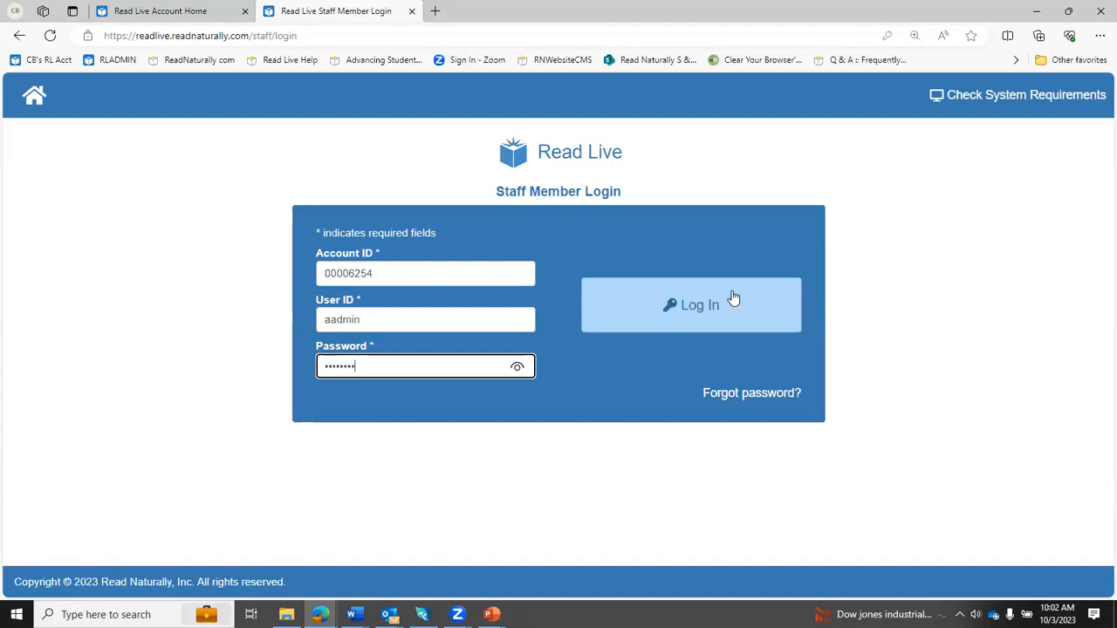
click(734, 300)
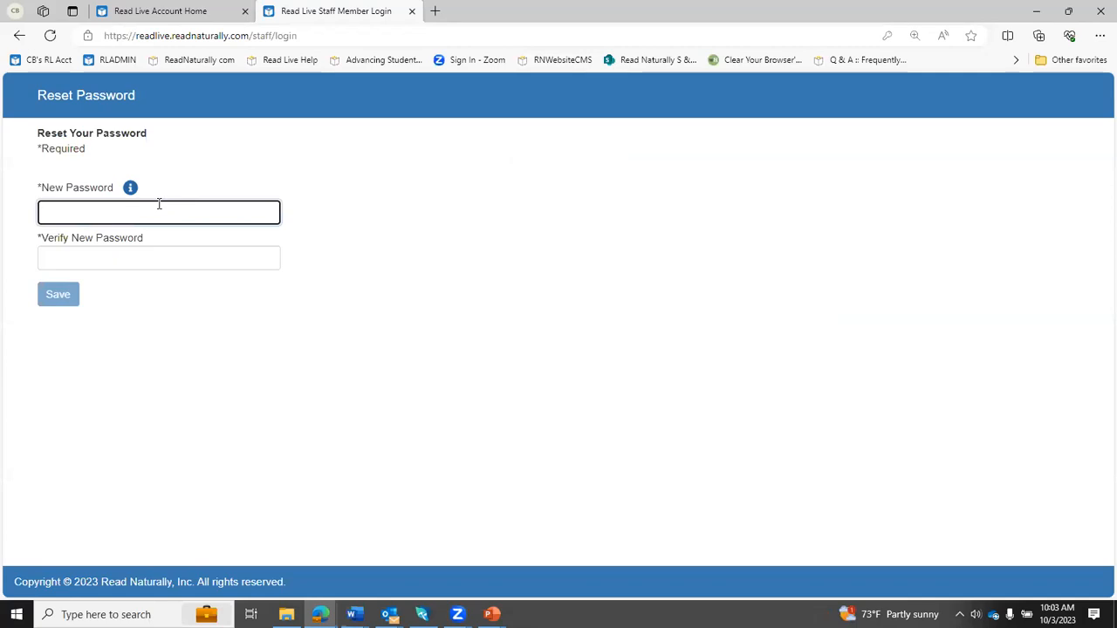
- Reset the account password by entering and verifying a new password, and save it
text(••••••••)
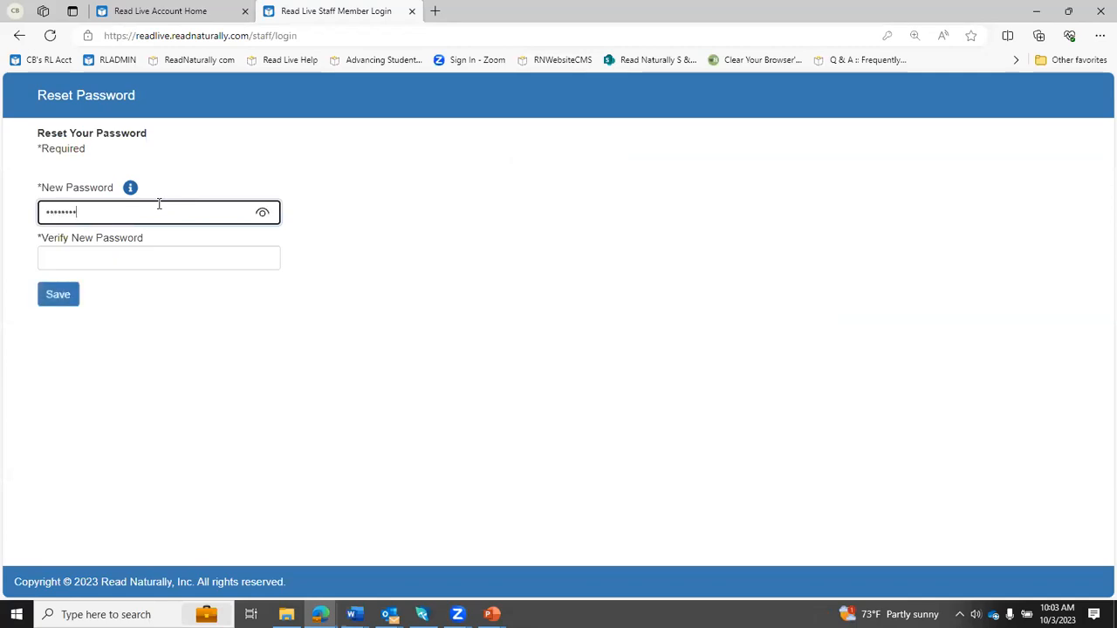
key(shift+Tab)
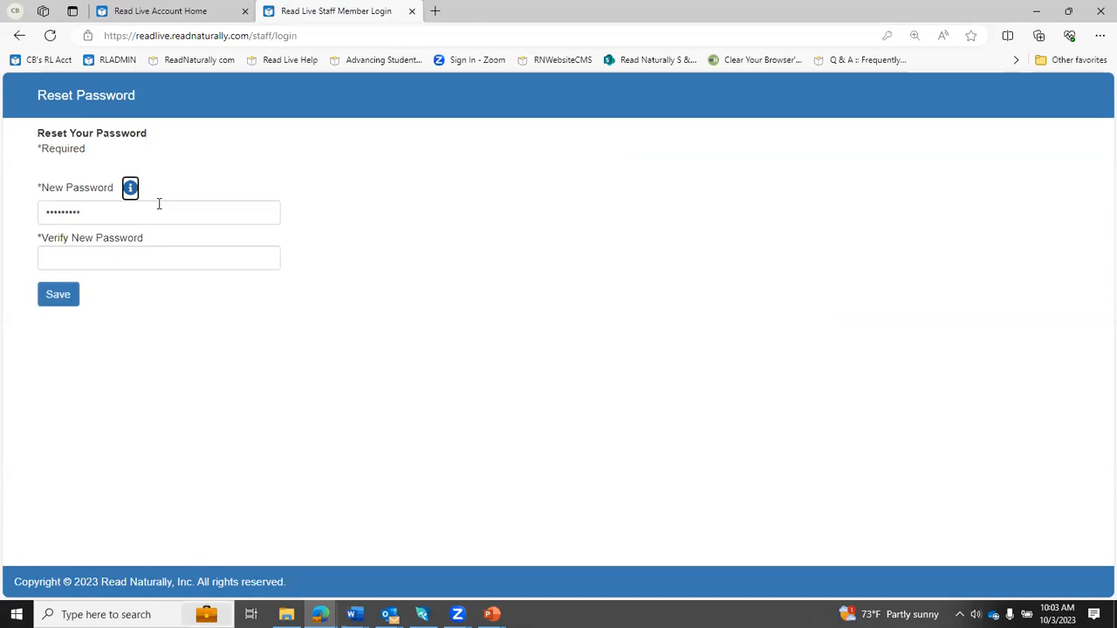
click(144, 256)
text(•••••••)
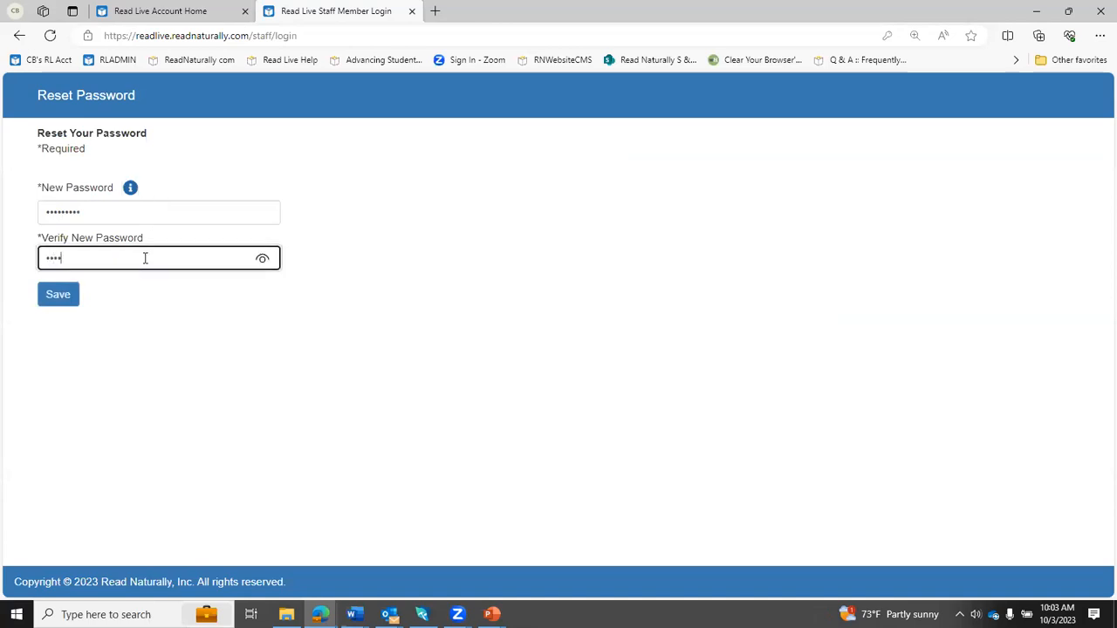
click(60, 294)
- Set the security question to "What is your pet's name?", enter the security answer, and save it
click(349, 223)
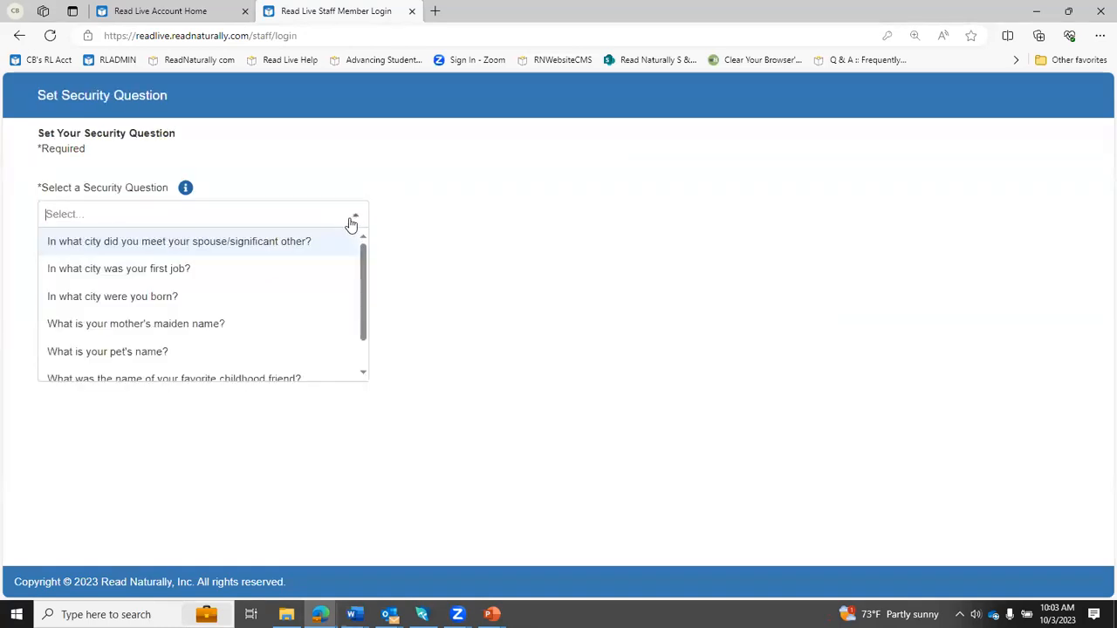
click(150, 352)
click(75, 261)
text(dog)
click(73, 294)
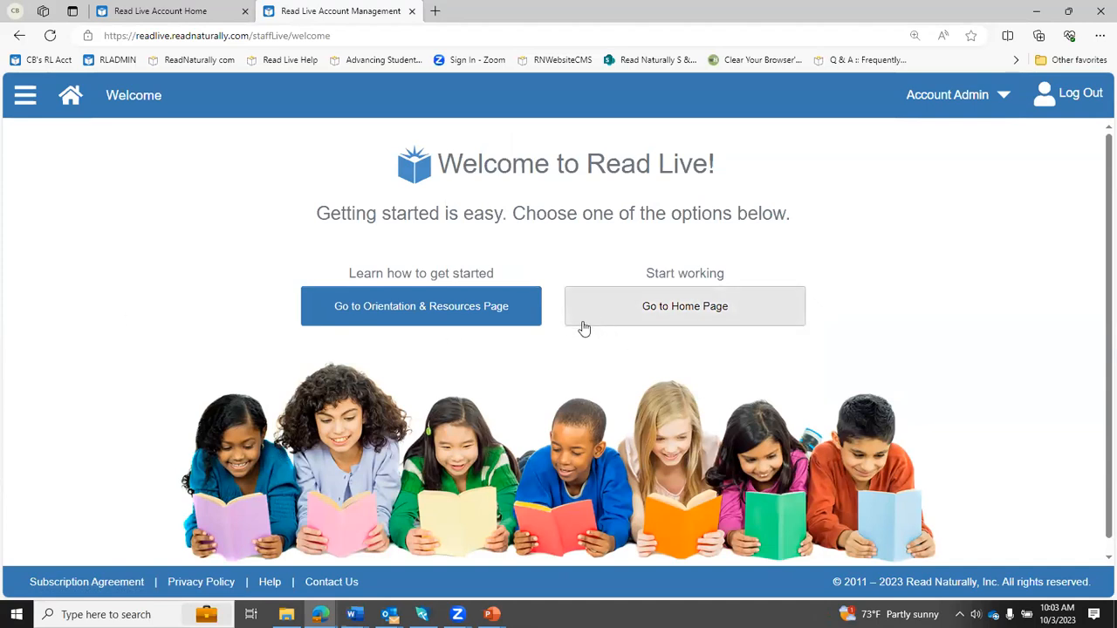
- View the Orientation & Resources page and the list of available site sections, then return to the home page
click(472, 302)
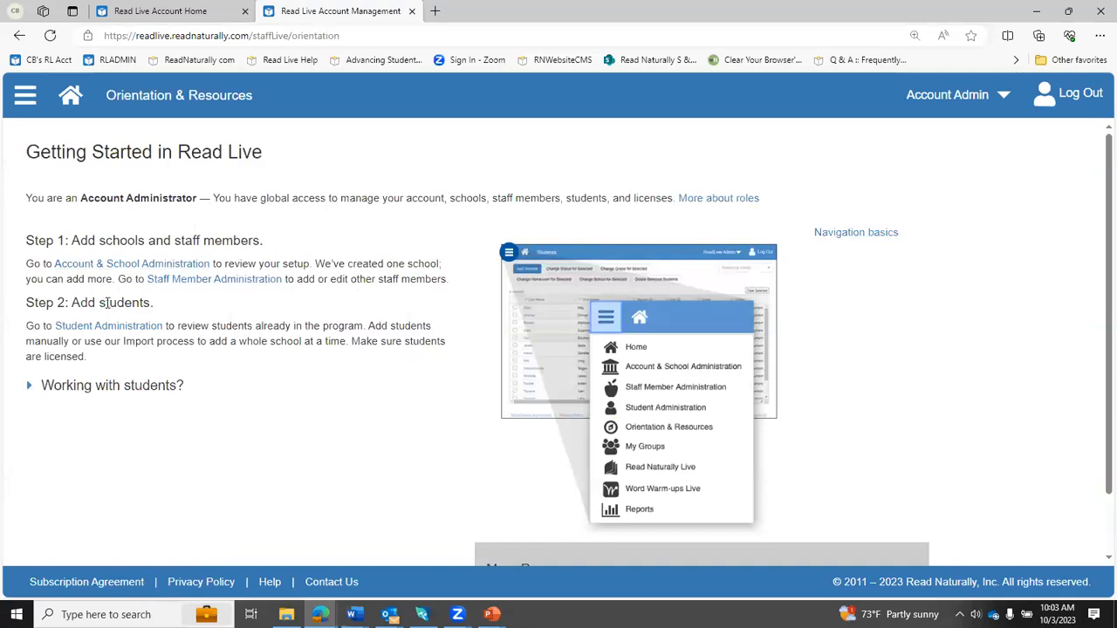
click(25, 98)
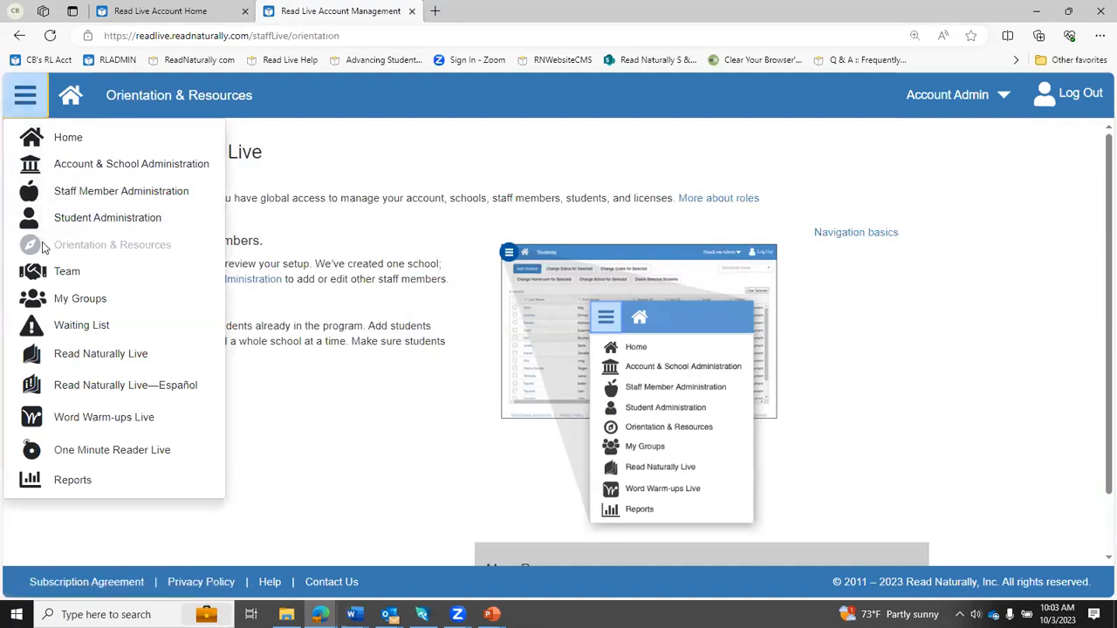
click(71, 99)
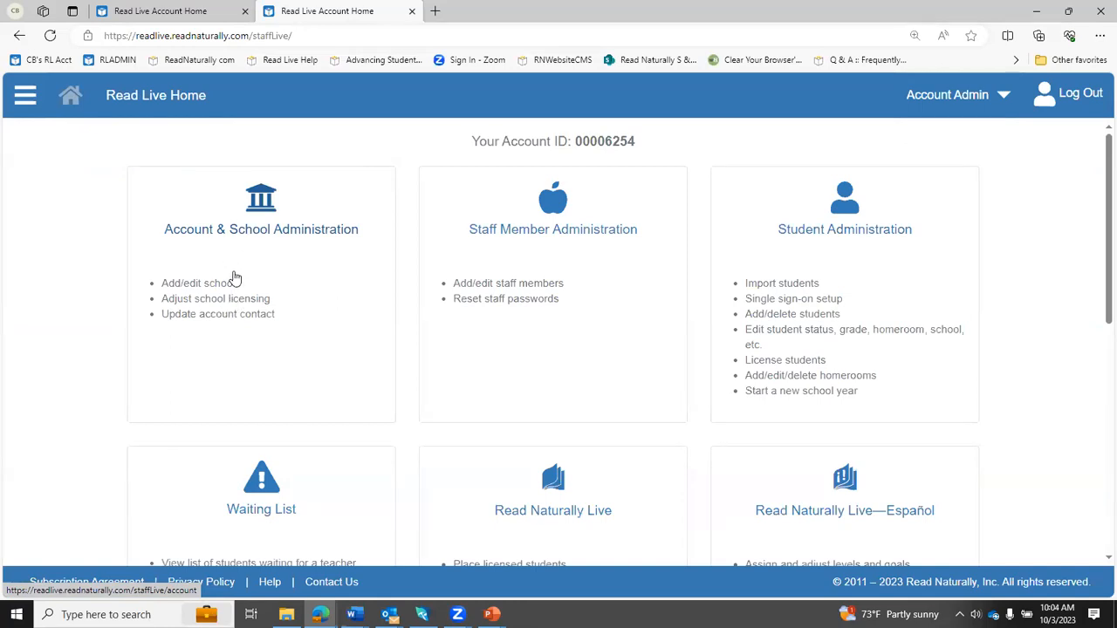
- In Account & School Administration, rename the school "New School" to "High School" and save the change
click(235, 281)
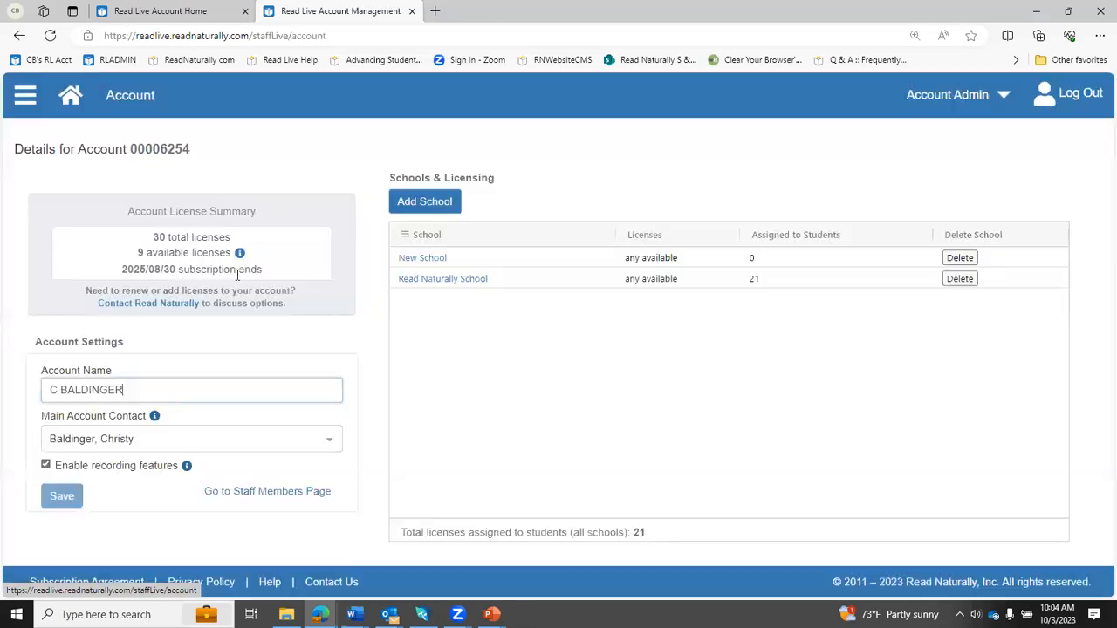
click(424, 258)
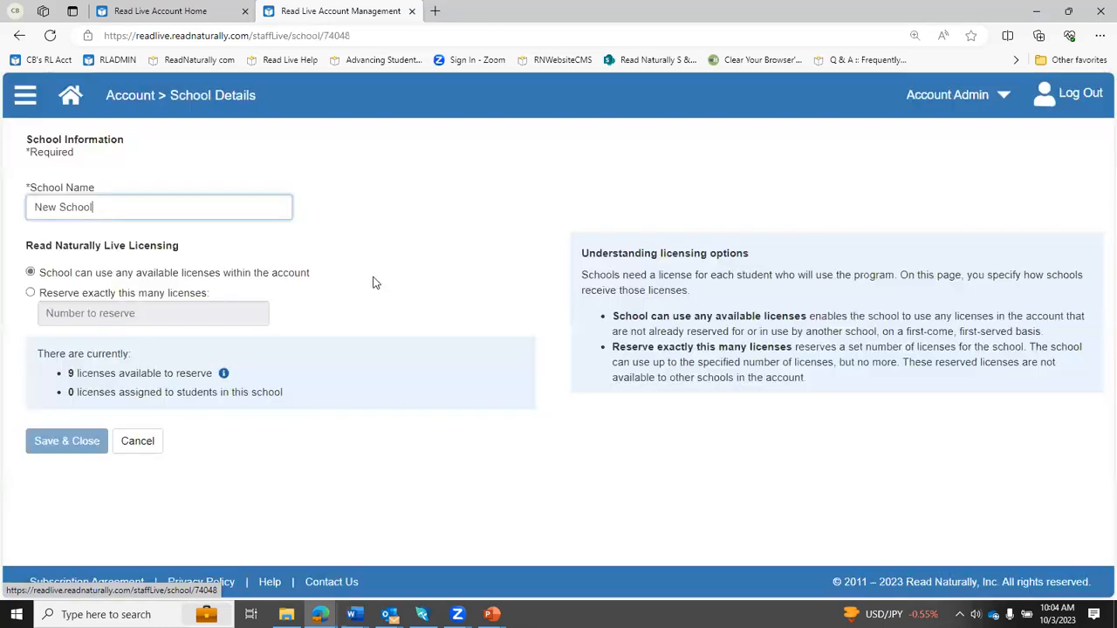
drag(103, 211, 30, 208)
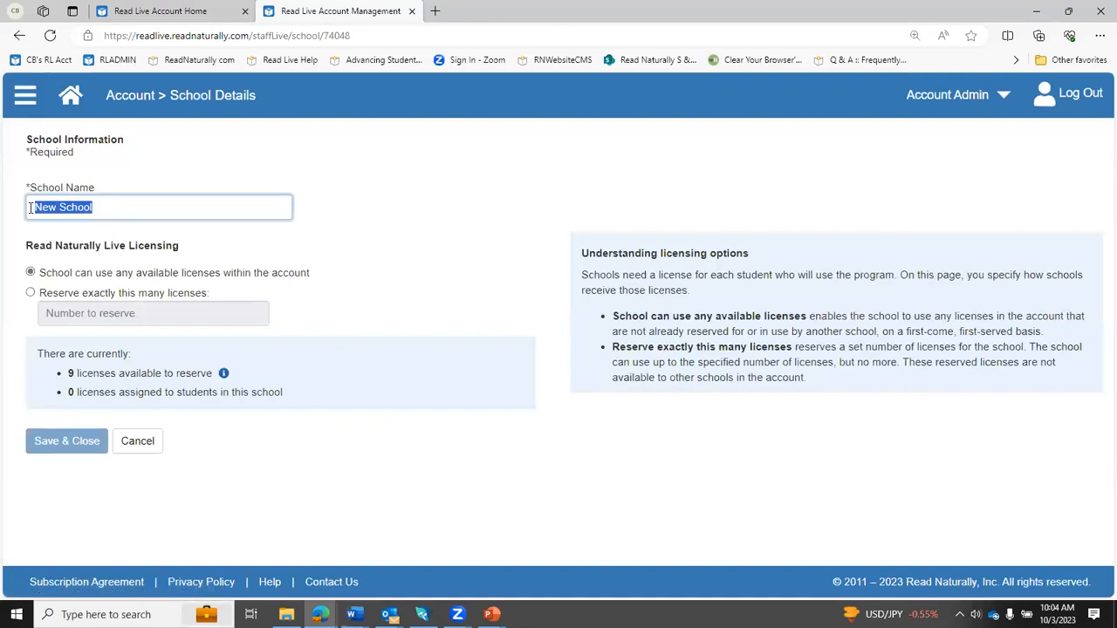
text(High School)
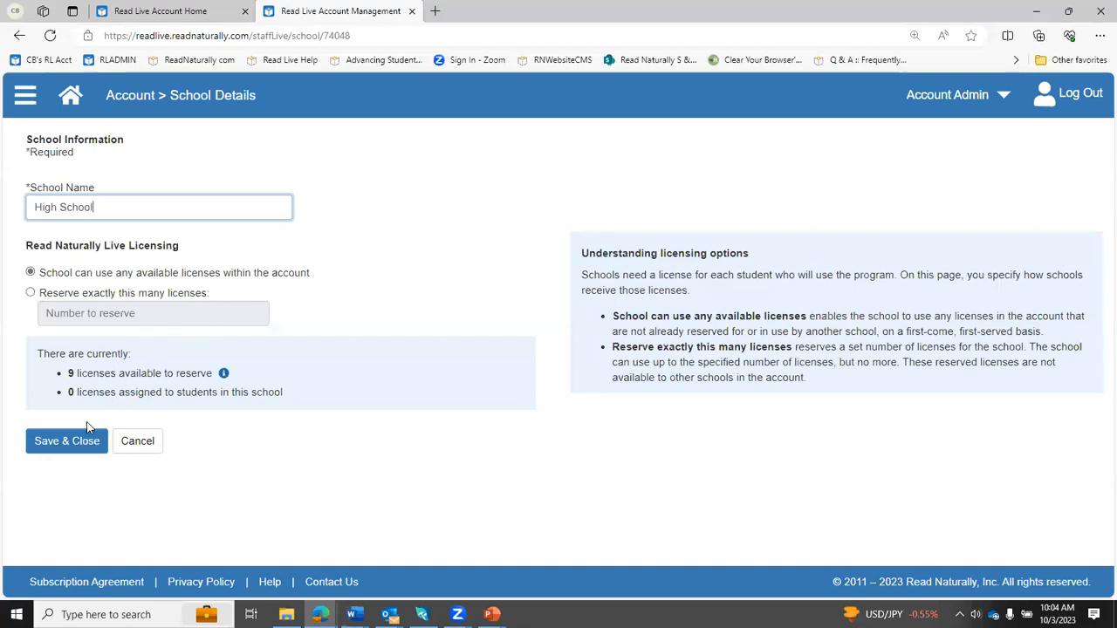
click(57, 448)
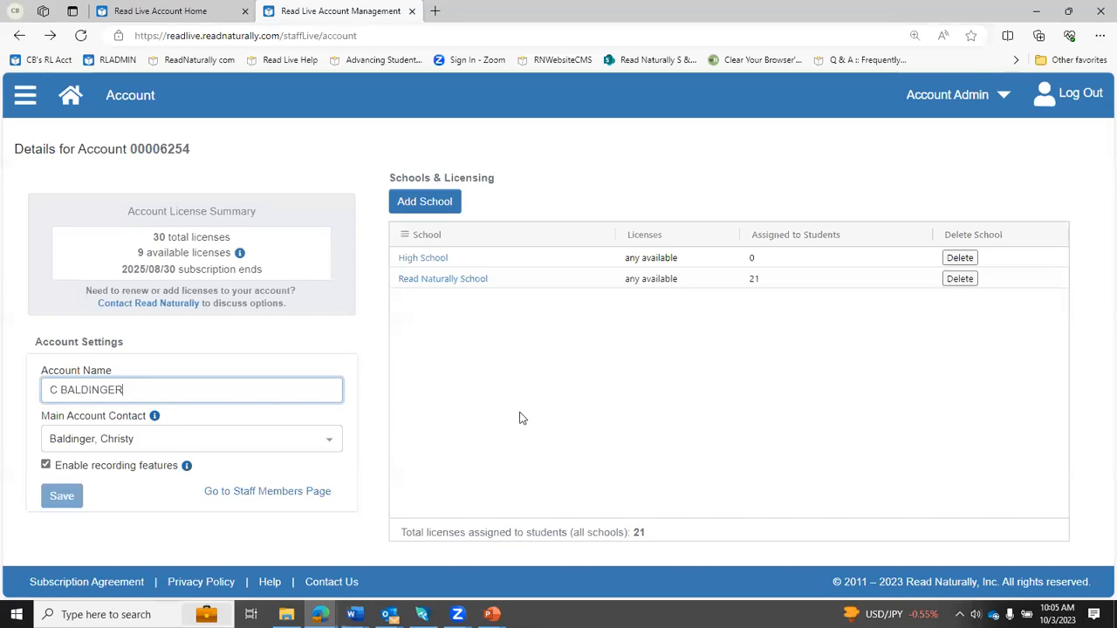
- Start a new staff member record in Staff Member Administration and enter the staff member's first and last name
click(25, 117)
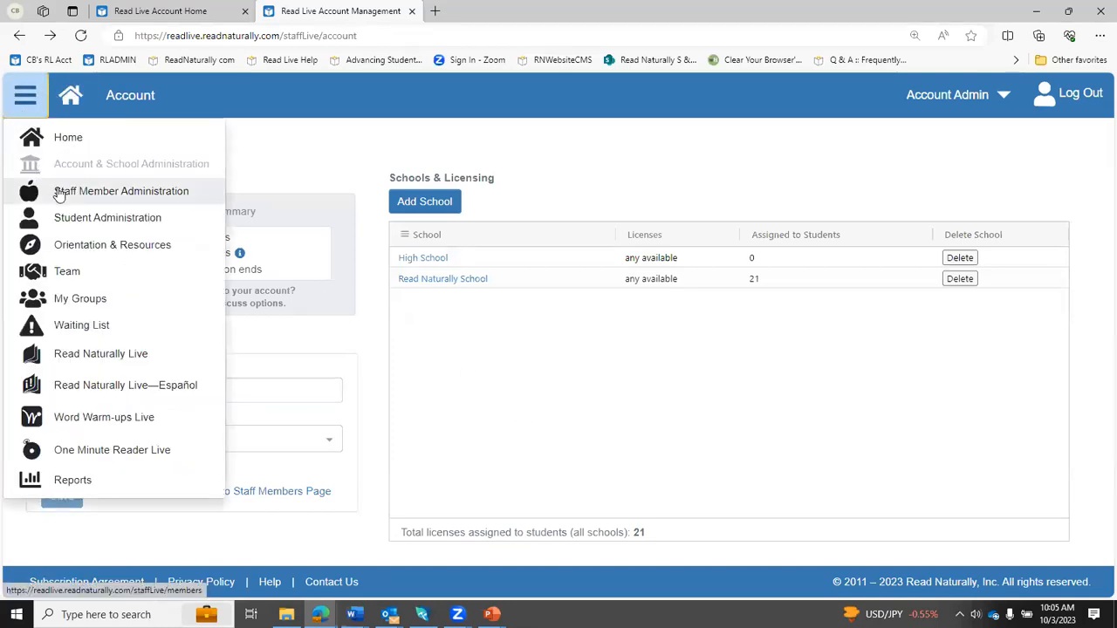
click(71, 97)
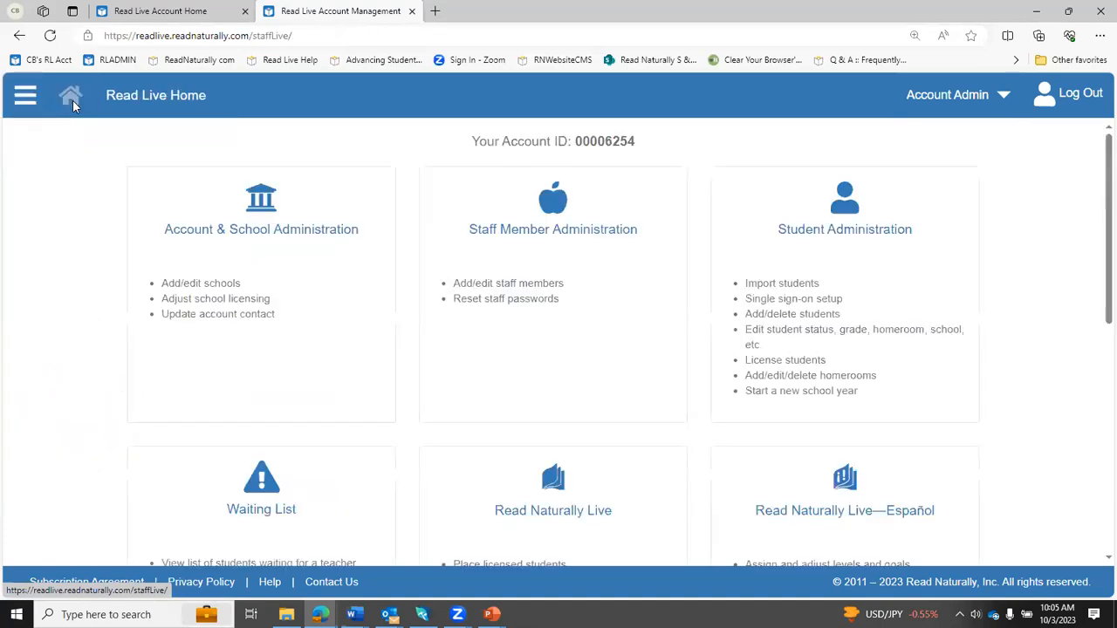
click(559, 278)
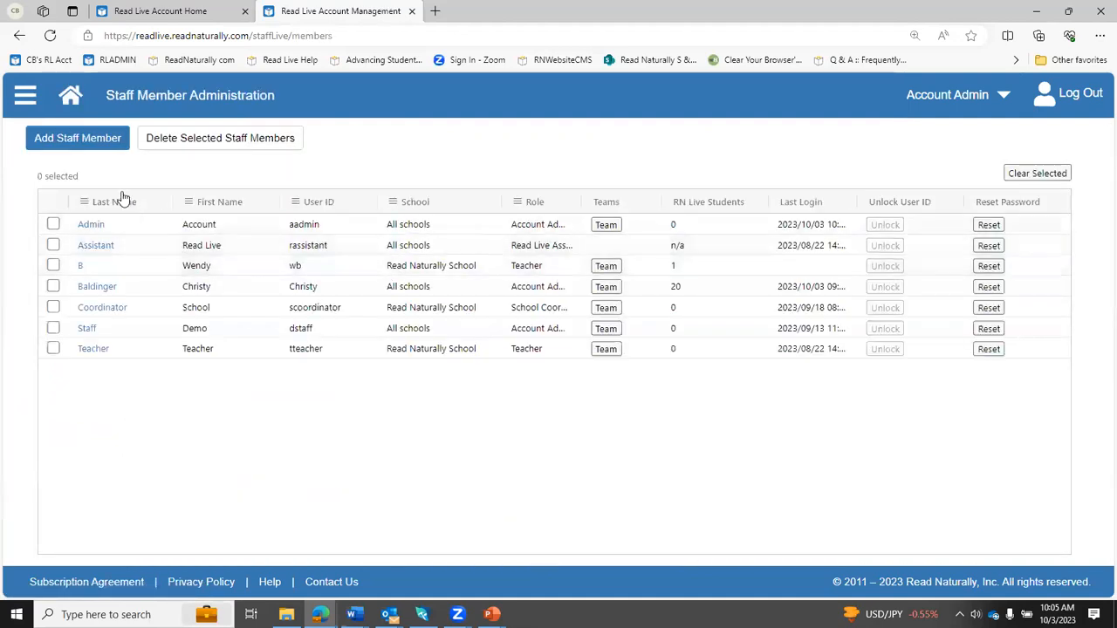
click(54, 141)
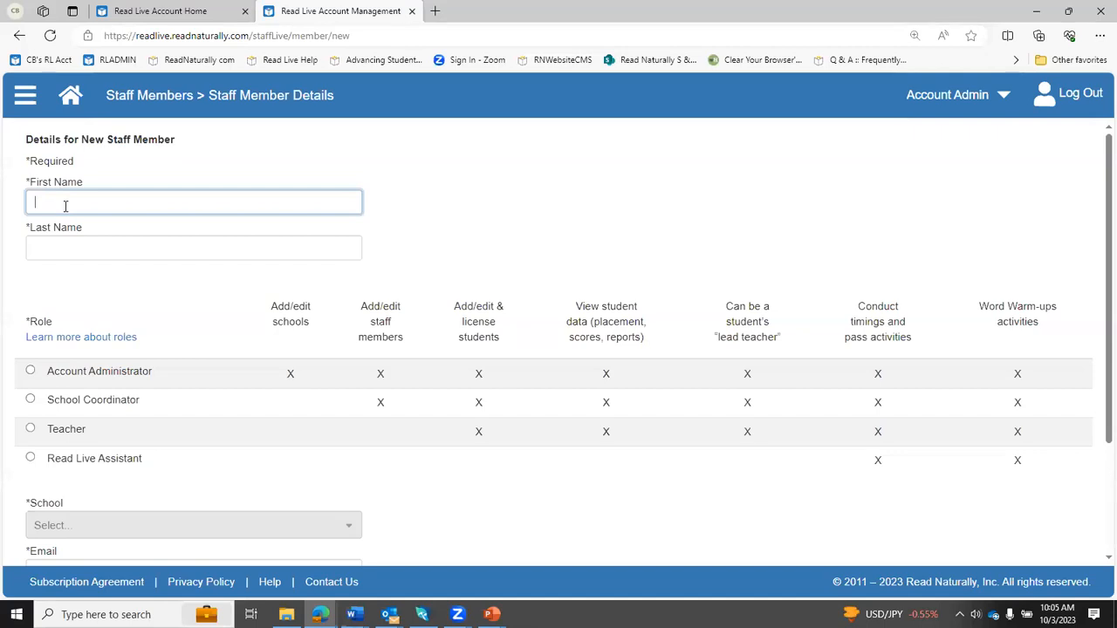
text(Firstname)
key(Tab)
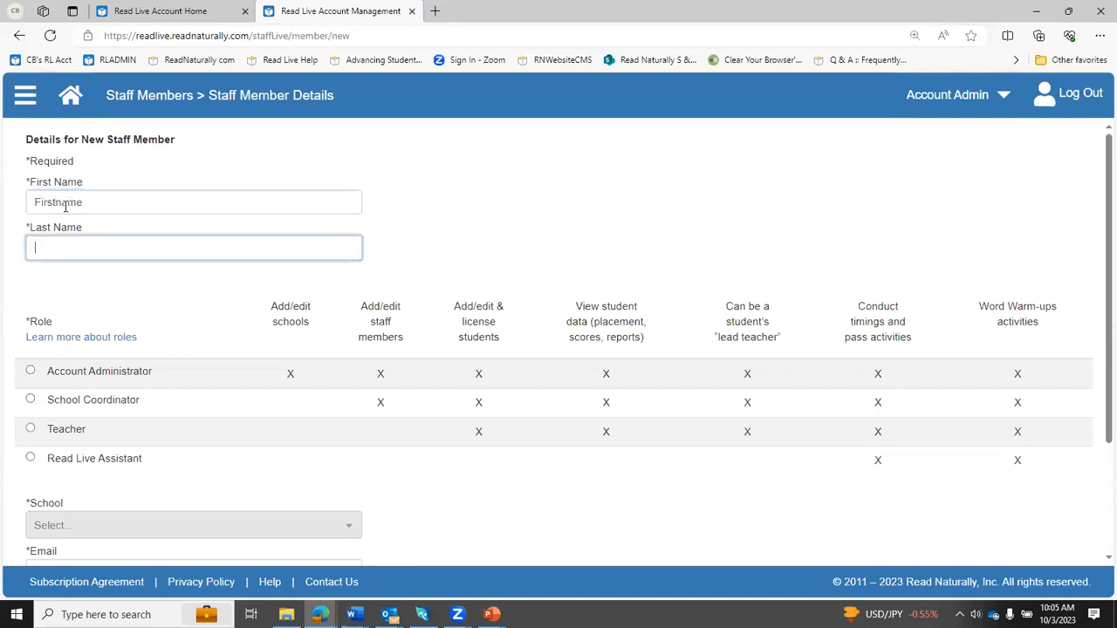
text(Staff)
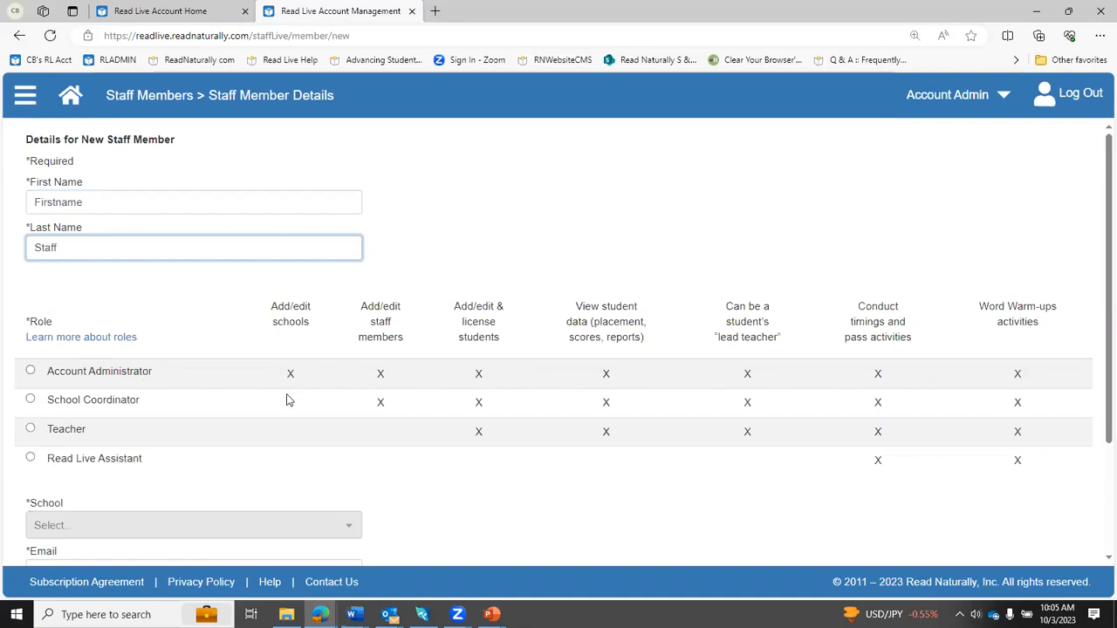
- Review the detailed table of permissions for each staff role, then return to the new staff member's details
click(100, 337)
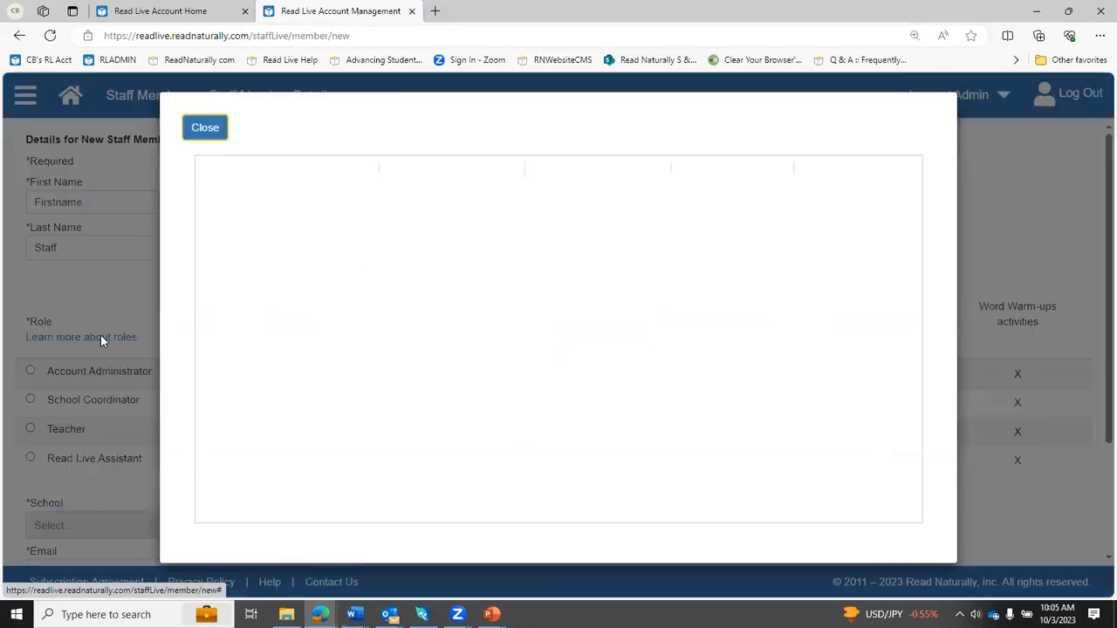
drag(917, 259, 923, 380)
drag(919, 417, 935, 209)
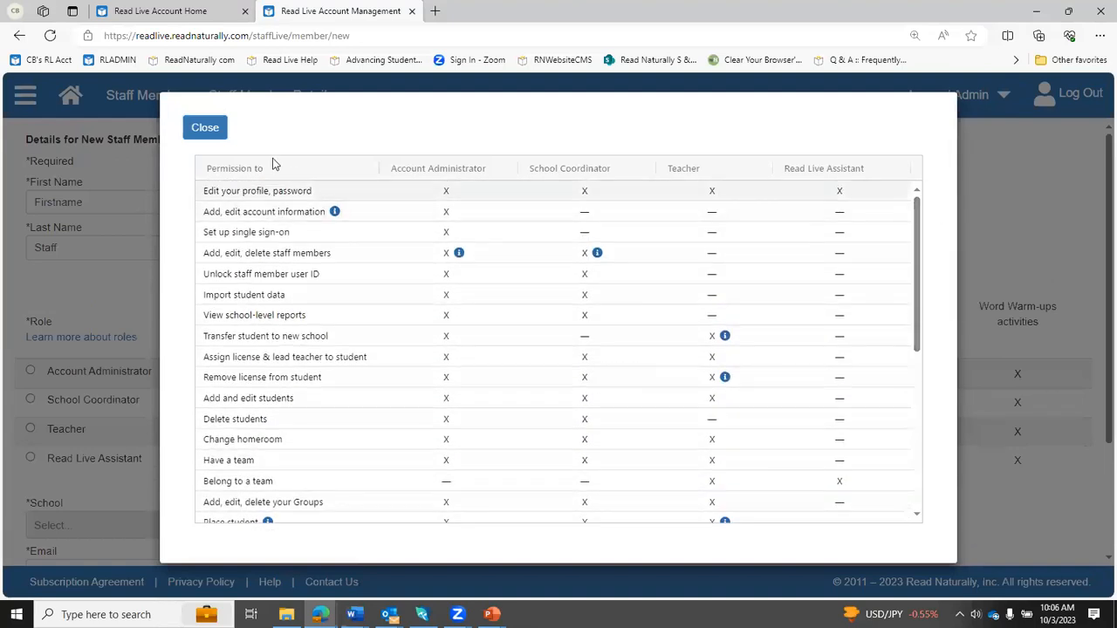
click(197, 133)
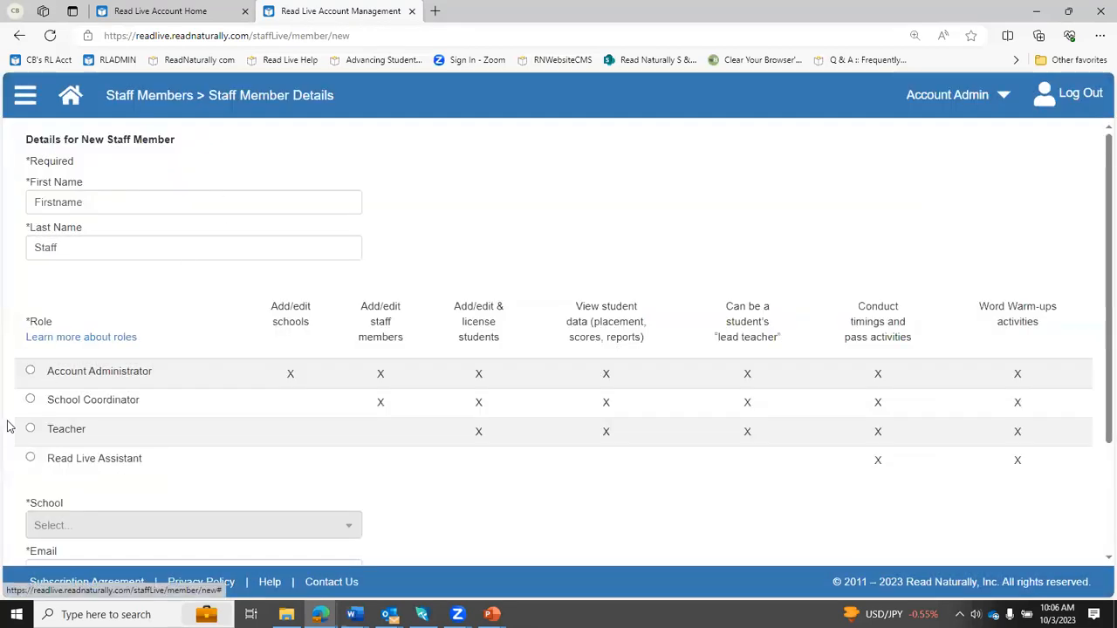
- Give the new staff member the Teacher role and assign them to Read Naturally School
click(30, 431)
scroll(257, 469, down, 2)
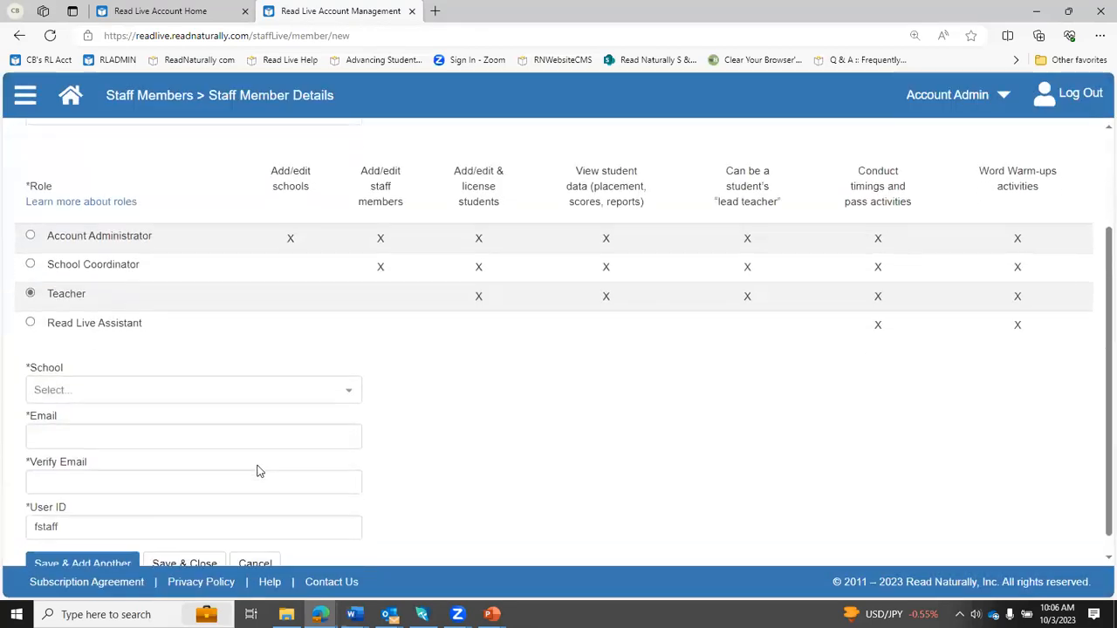
click(350, 379)
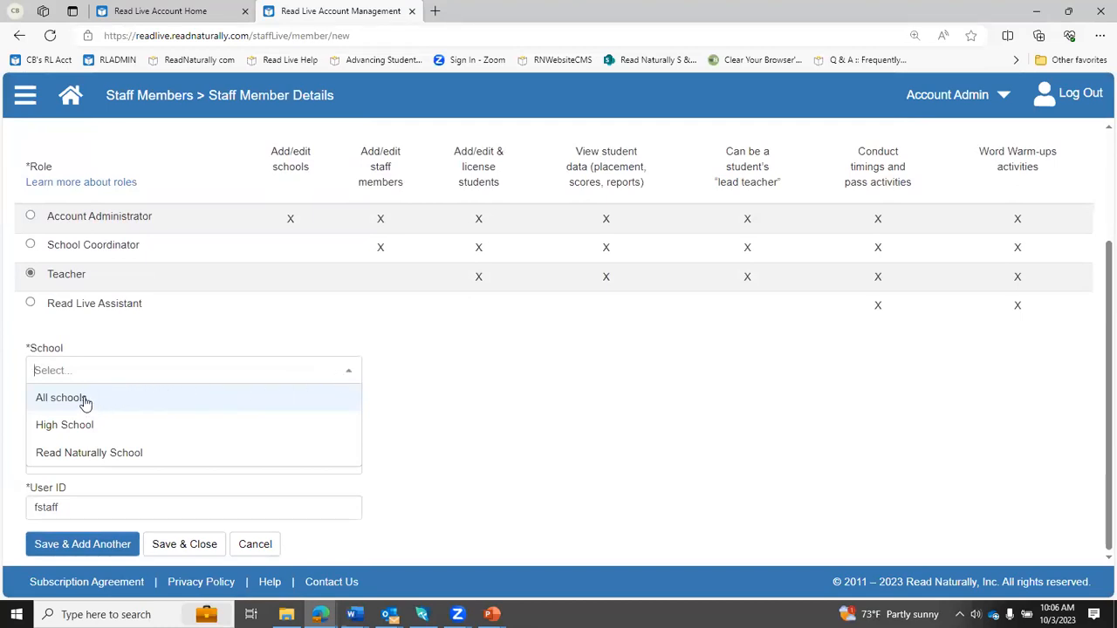
click(83, 453)
- Enter and verify the new staff member's e-mail address, and save and close the record
click(43, 418)
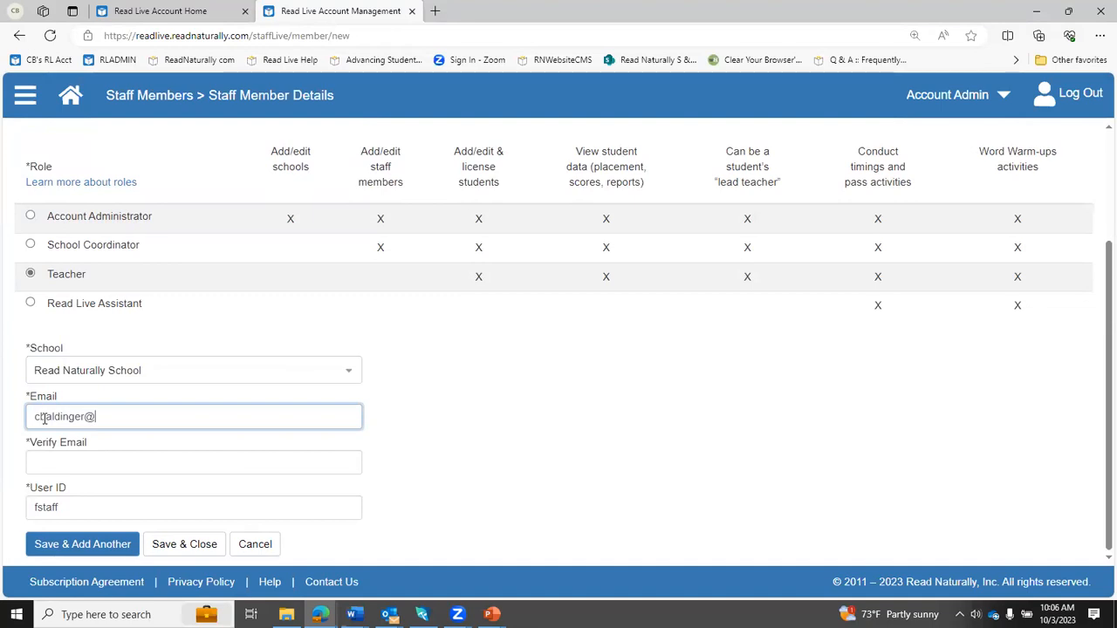
key(Tab)
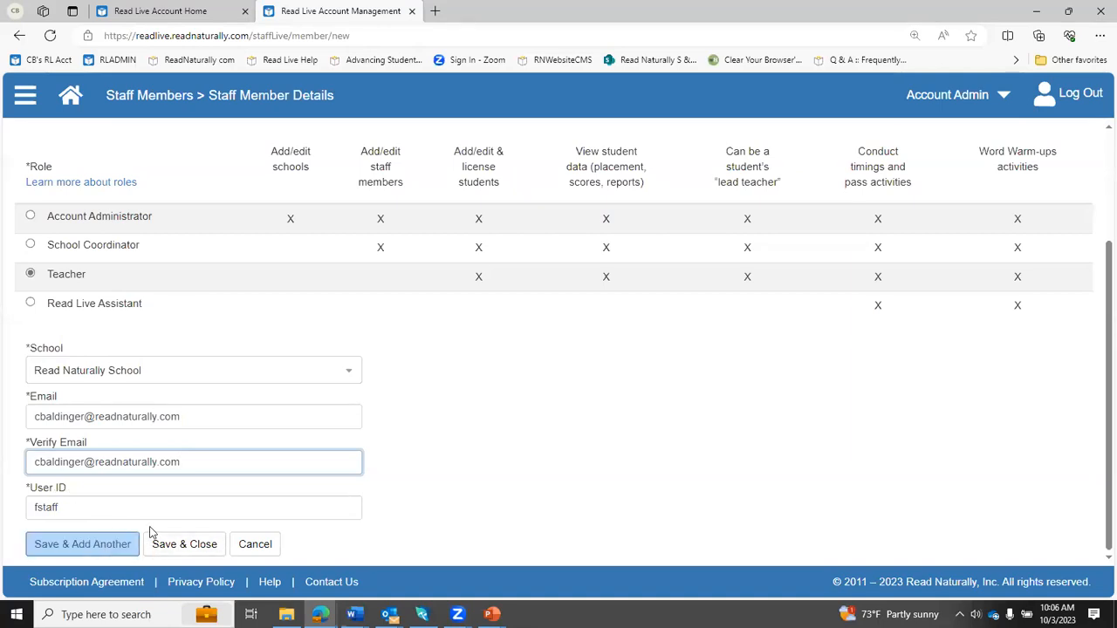
click(179, 545)
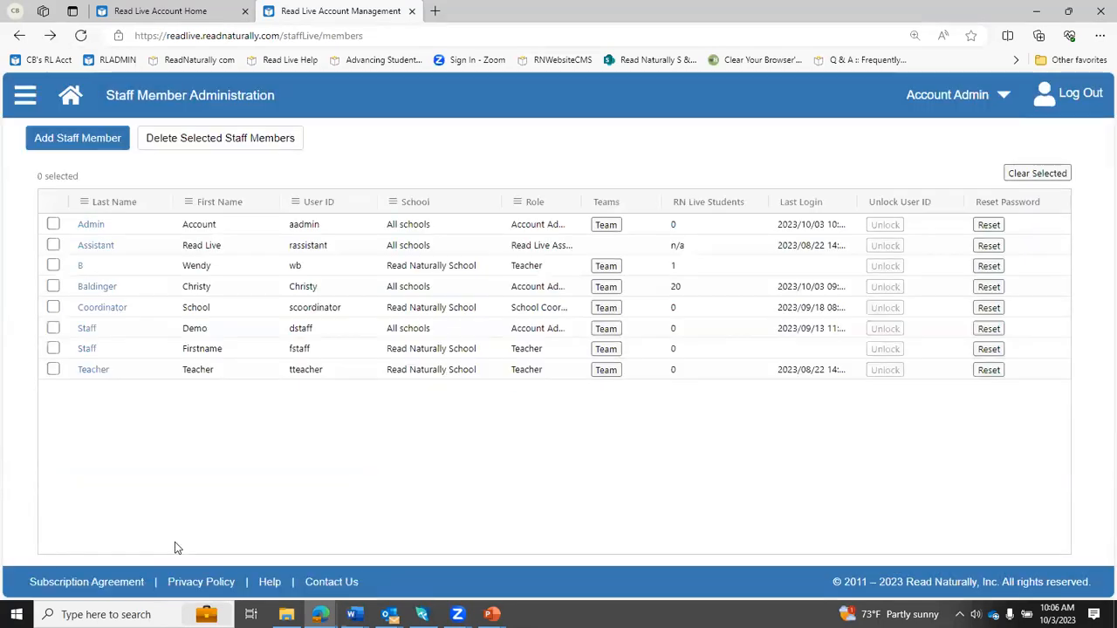
- Start a new student record in Student Setup under Student Administration and enter the student's first and last name
click(26, 103)
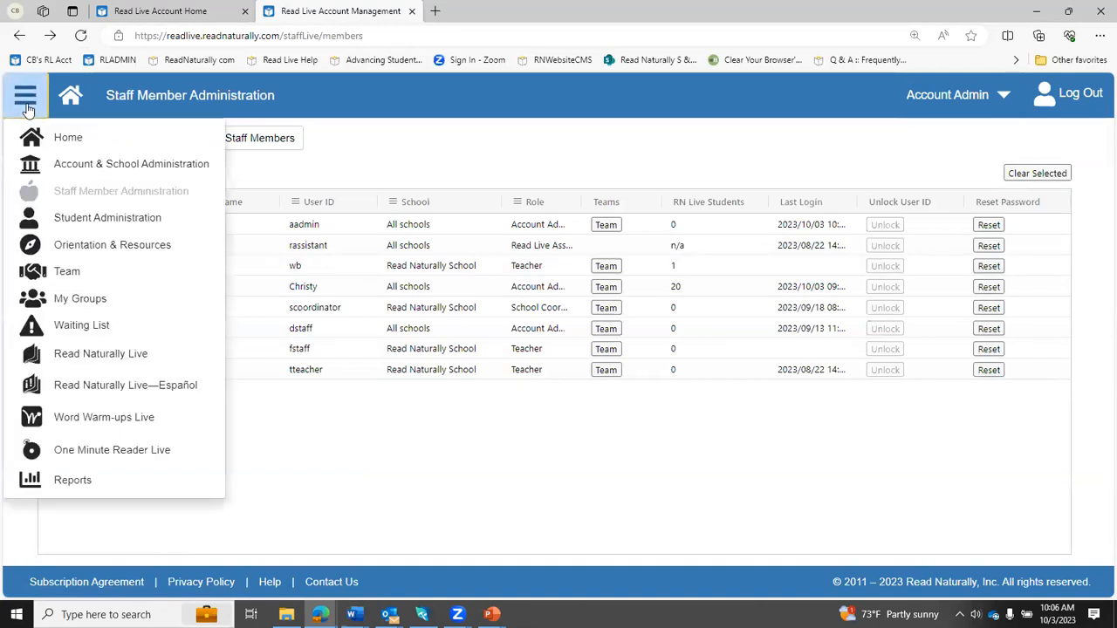
click(78, 224)
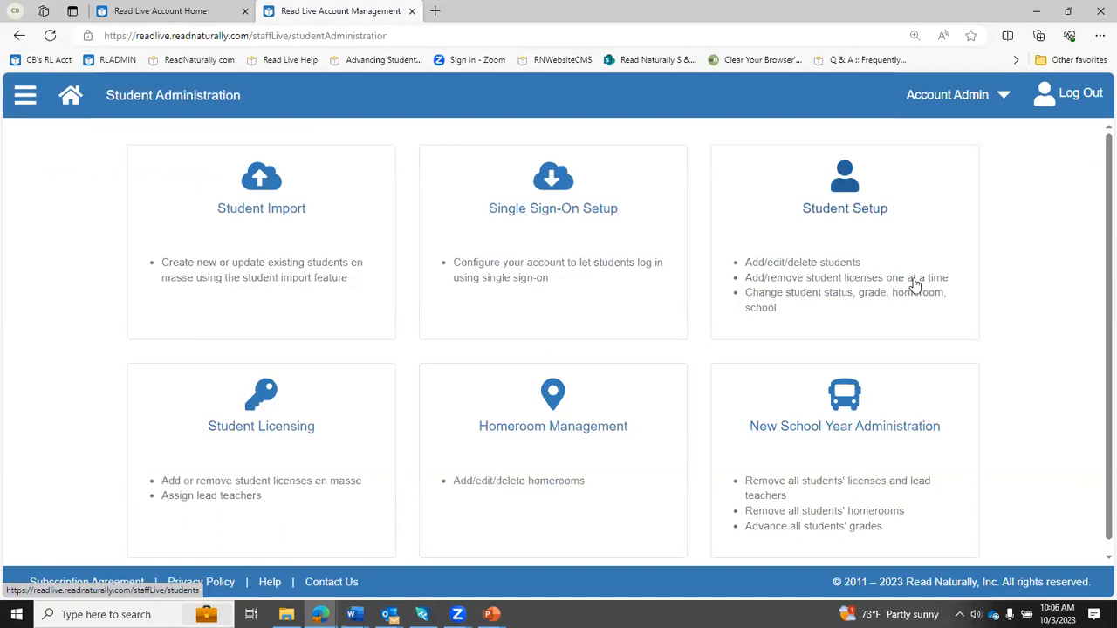
click(844, 259)
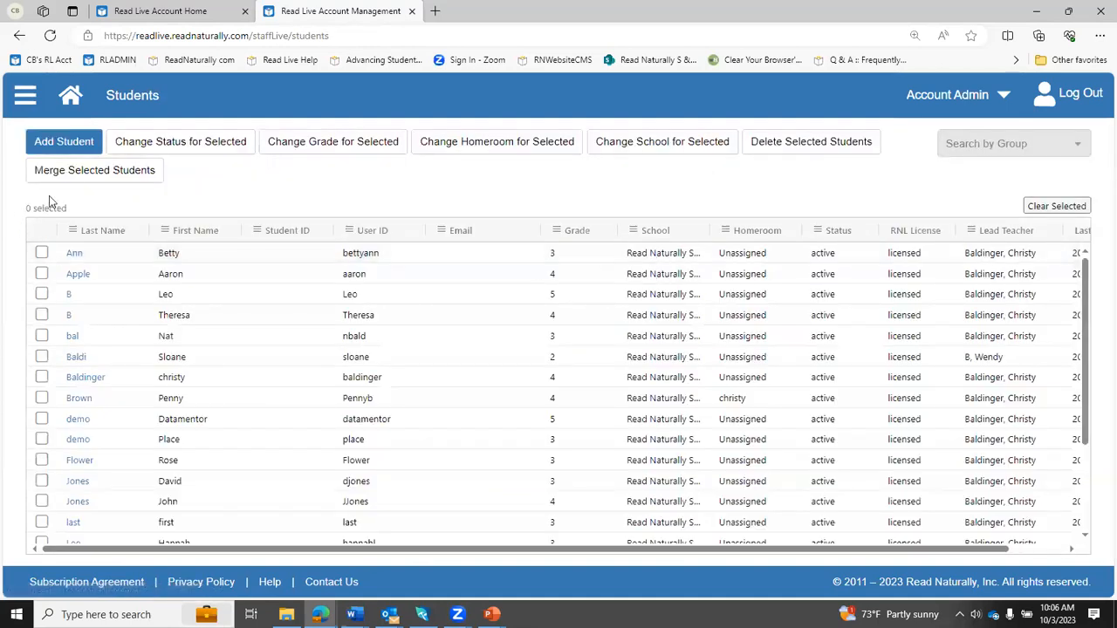
click(55, 142)
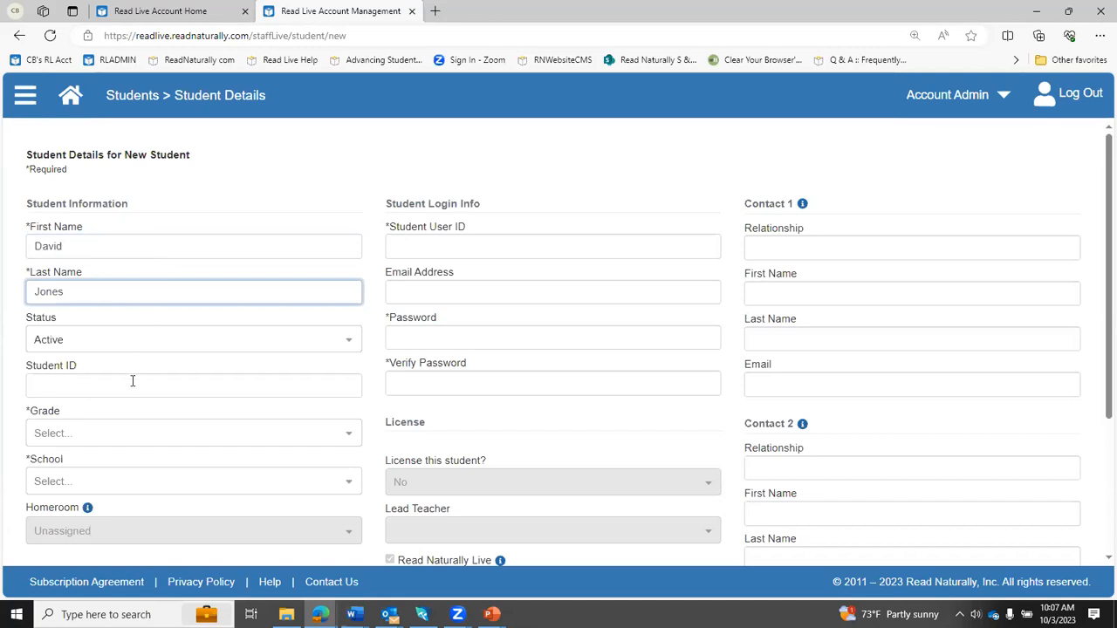
- Set the new student's grade to 3 and school to Read Naturally School
click(94, 433)
click(78, 543)
scroll(136, 465, down, 2)
click(134, 413)
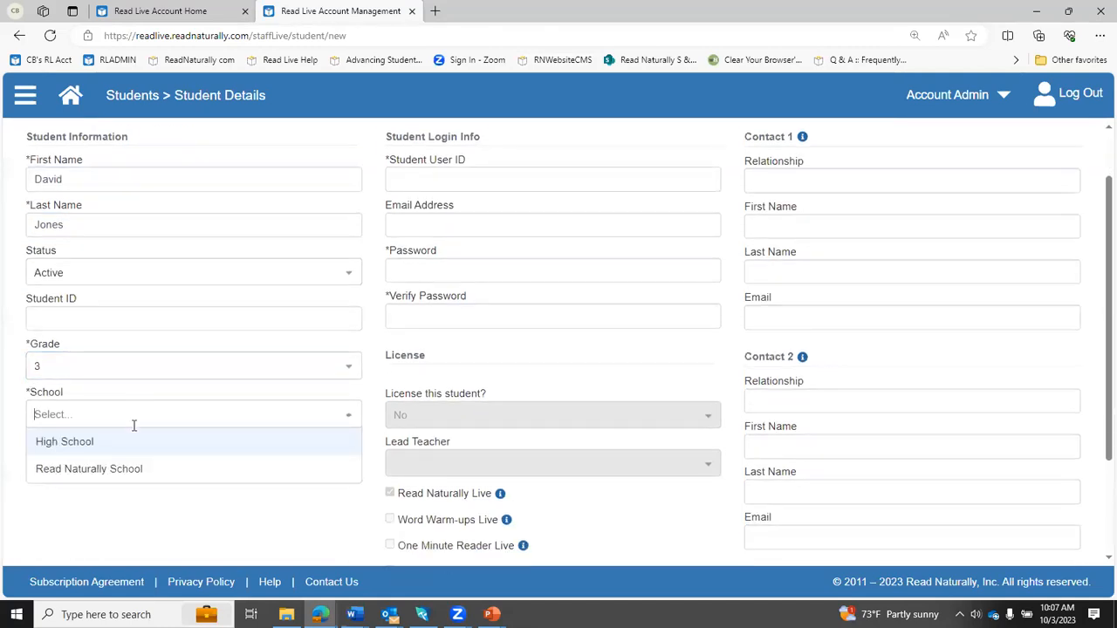
click(128, 471)
- Enter the new student's user ID, then enter and verify the student's password
click(429, 181)
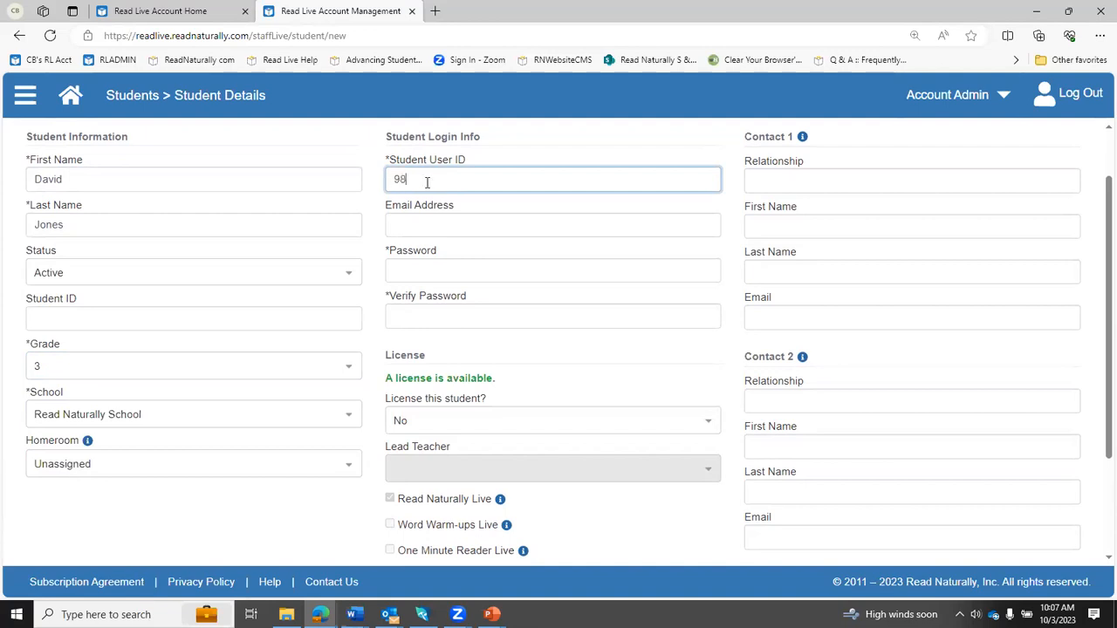
text(5)
click(411, 273)
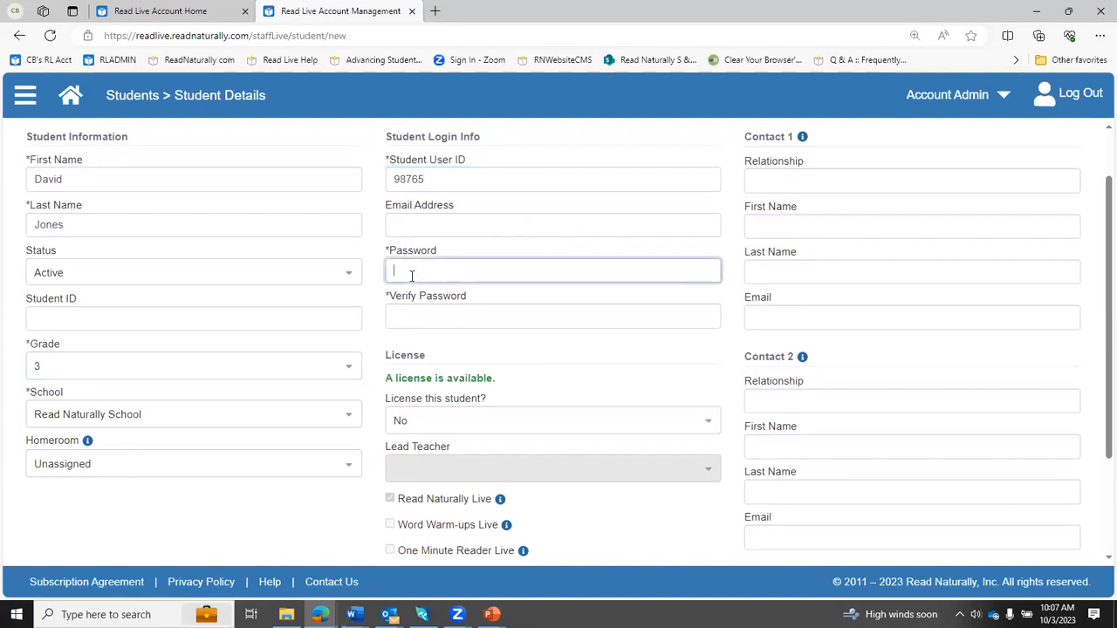
text(123)
click(402, 309)
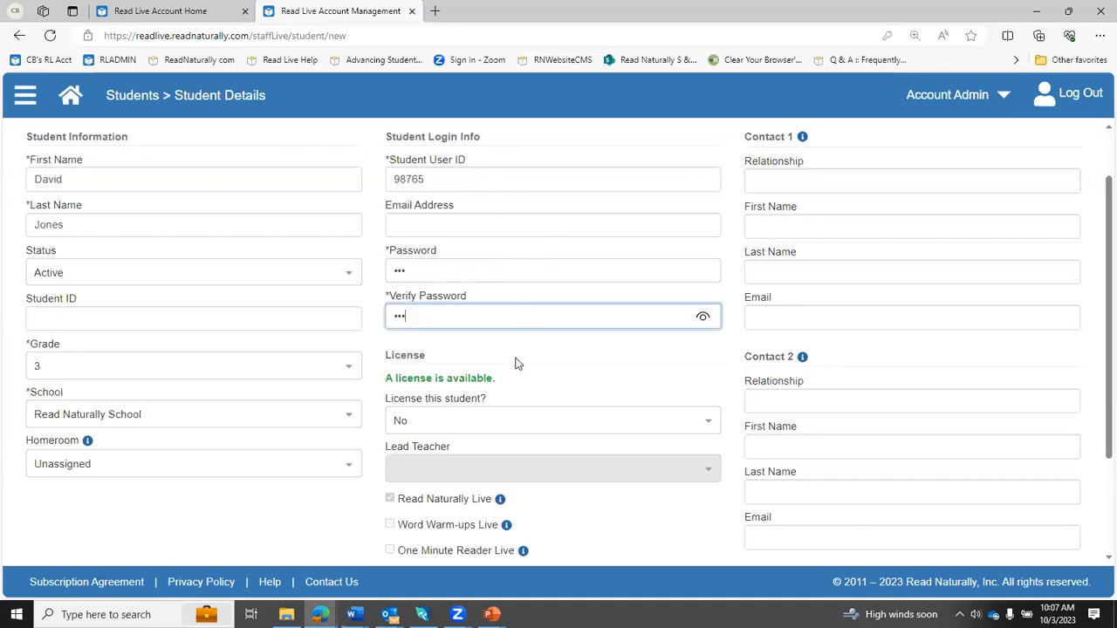
- License the new student by choosing Yes, and assign the account's existing staff member as lead teacher
scroll(566, 377, down, 2)
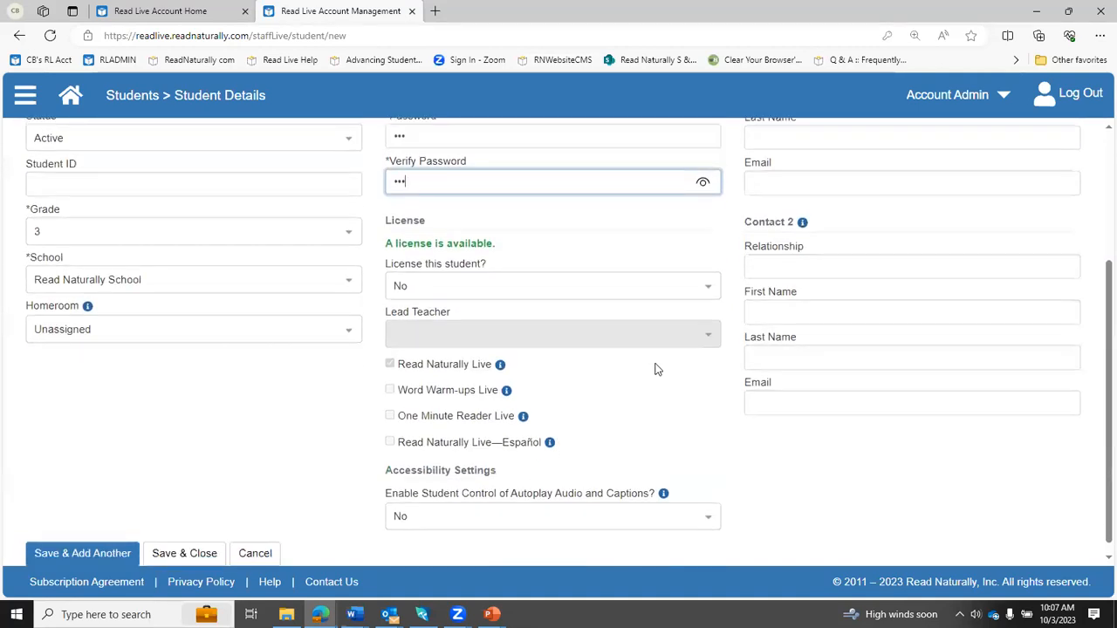
click(654, 284)
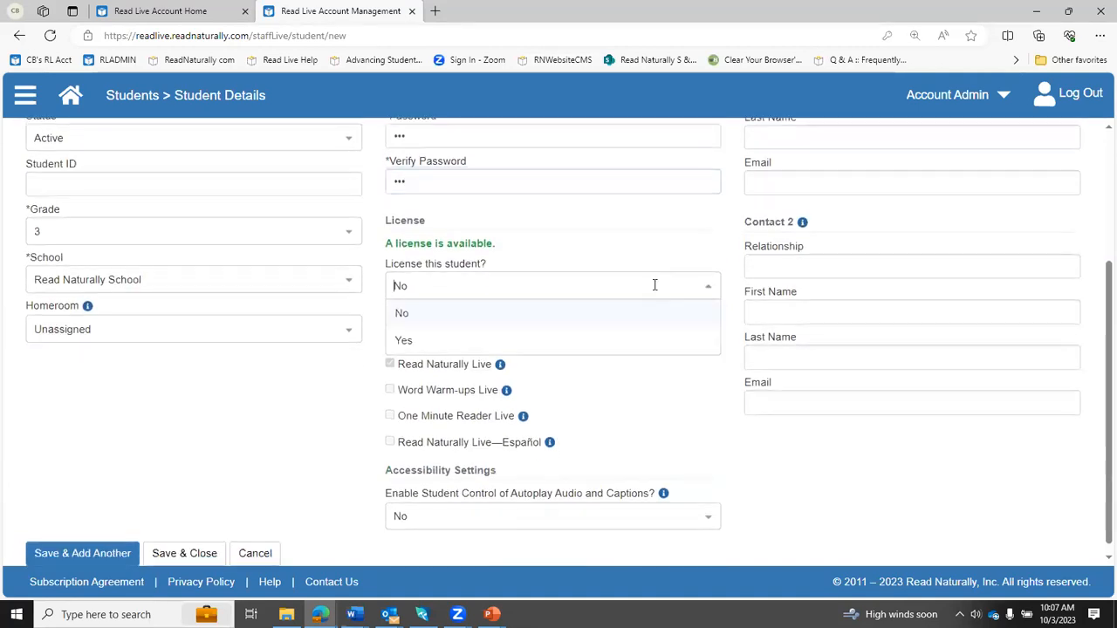
click(419, 347)
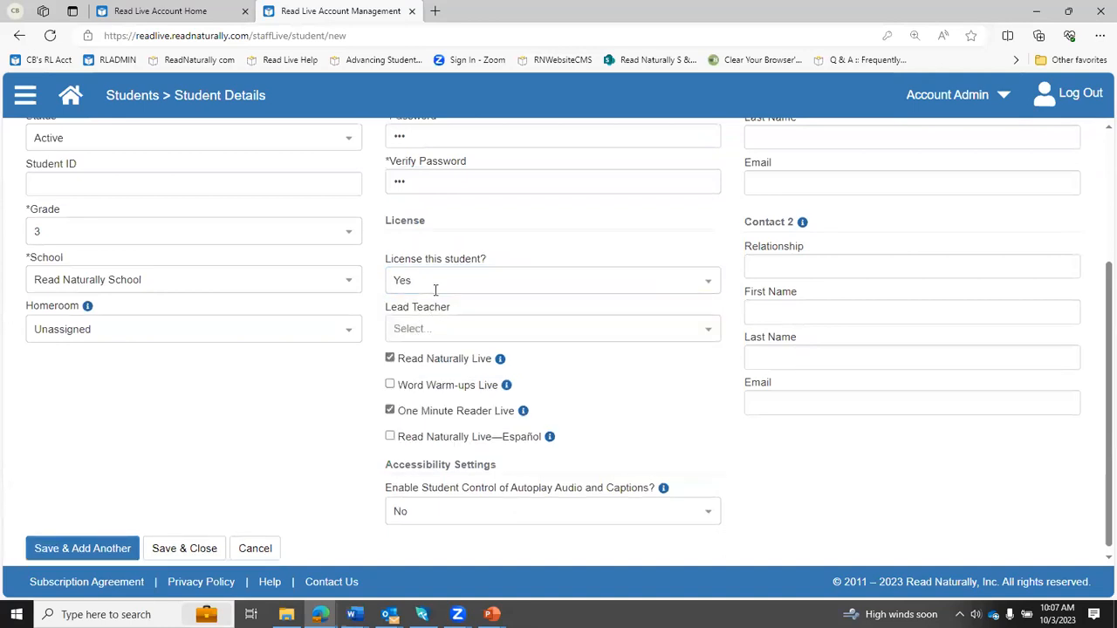
click(705, 332)
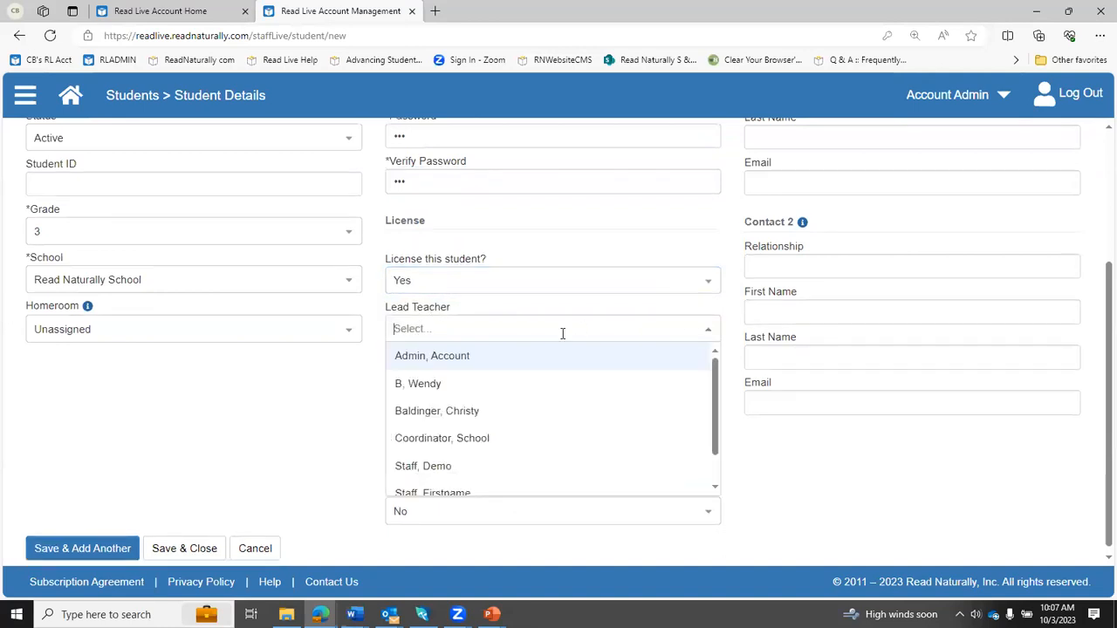
click(462, 418)
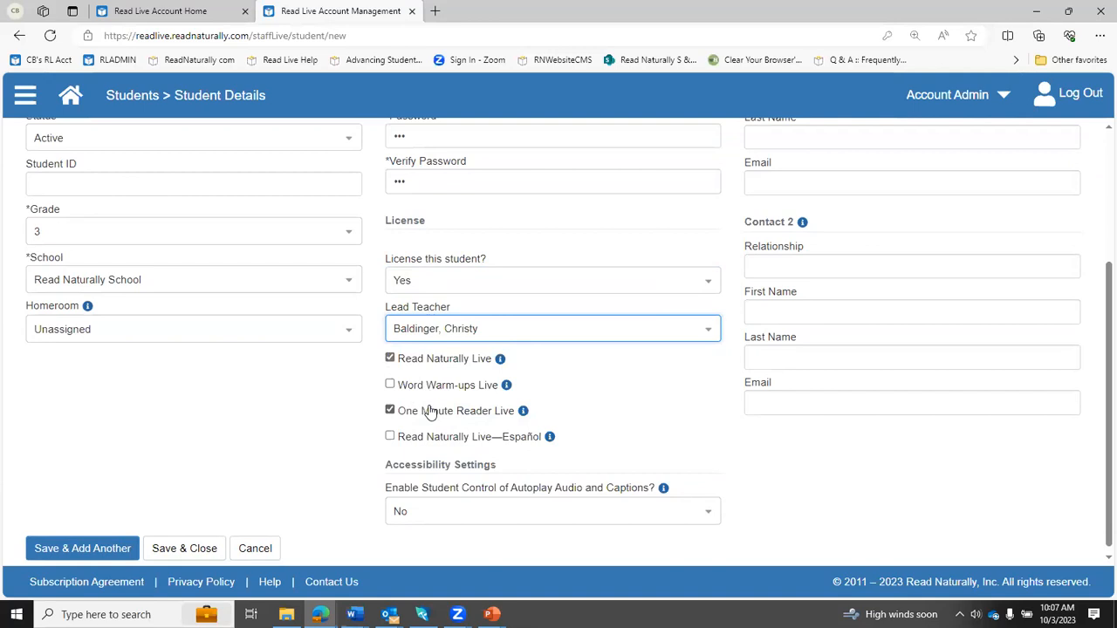
- Enable Word Warm-ups Live and Read Naturally Live—Español for the student, keeping Read Naturally Live and One Minute Reader Live enabled
click(389, 385)
click(388, 438)
click(389, 437)
click(390, 385)
click(389, 359)
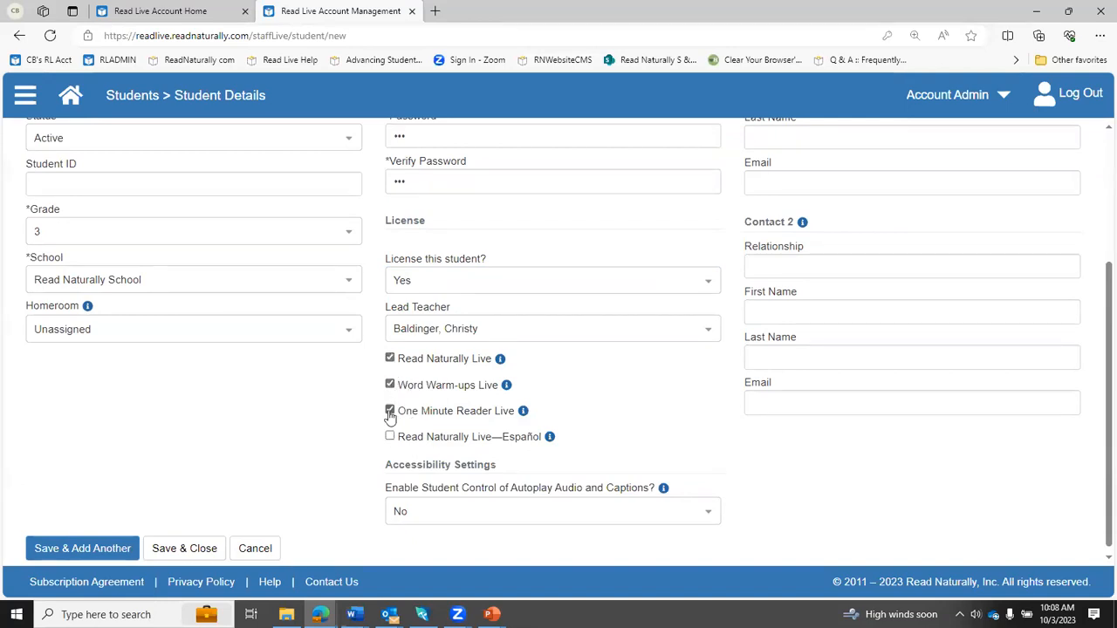
click(390, 412)
click(390, 412)
click(390, 437)
- Look over the optional contact fields of the new student record, then save and close the record
scroll(669, 450, up, 3)
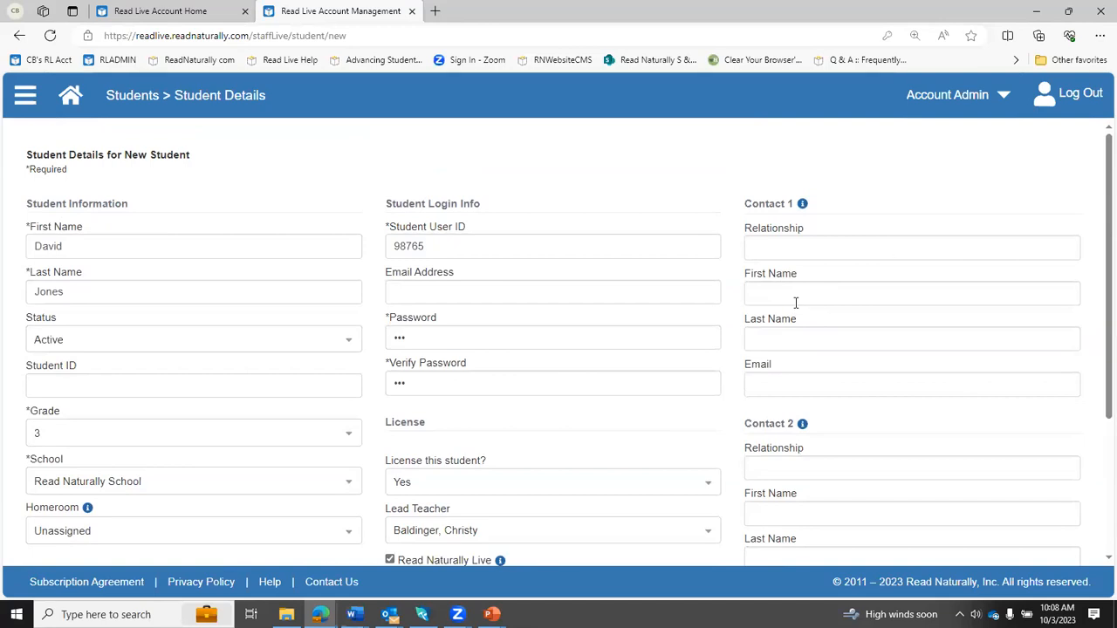
scroll(900, 417, down, 3)
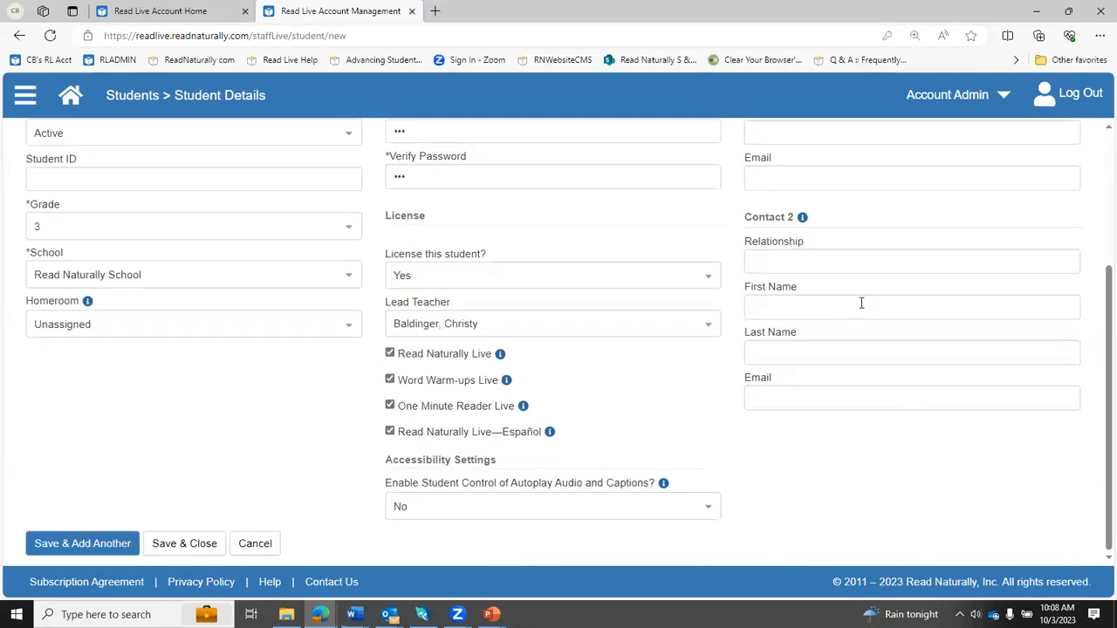
click(82, 541)
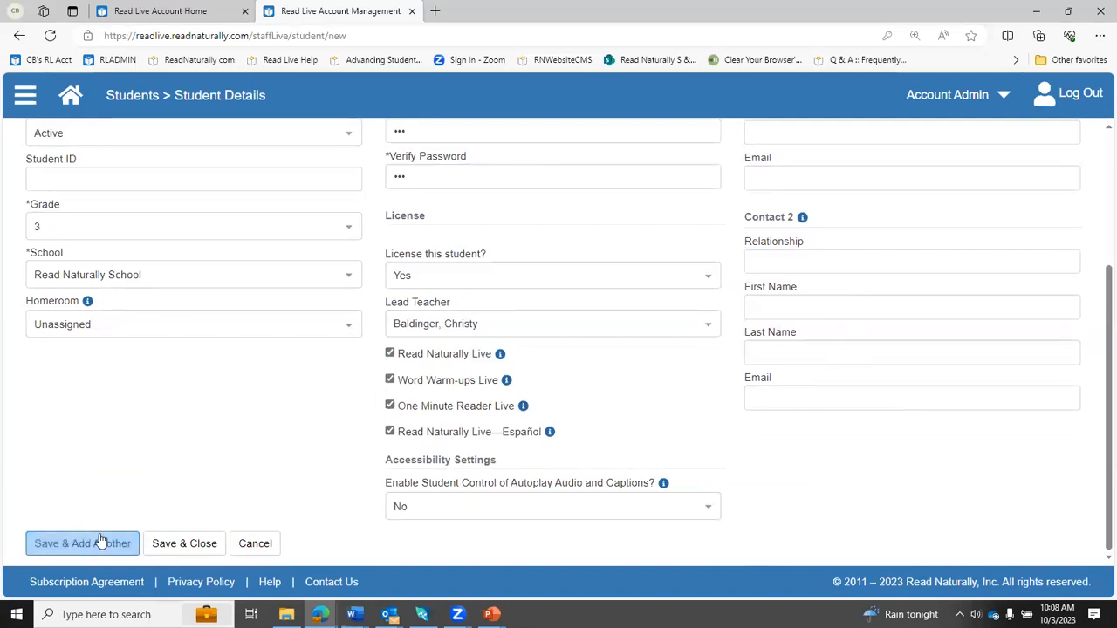
click(157, 544)
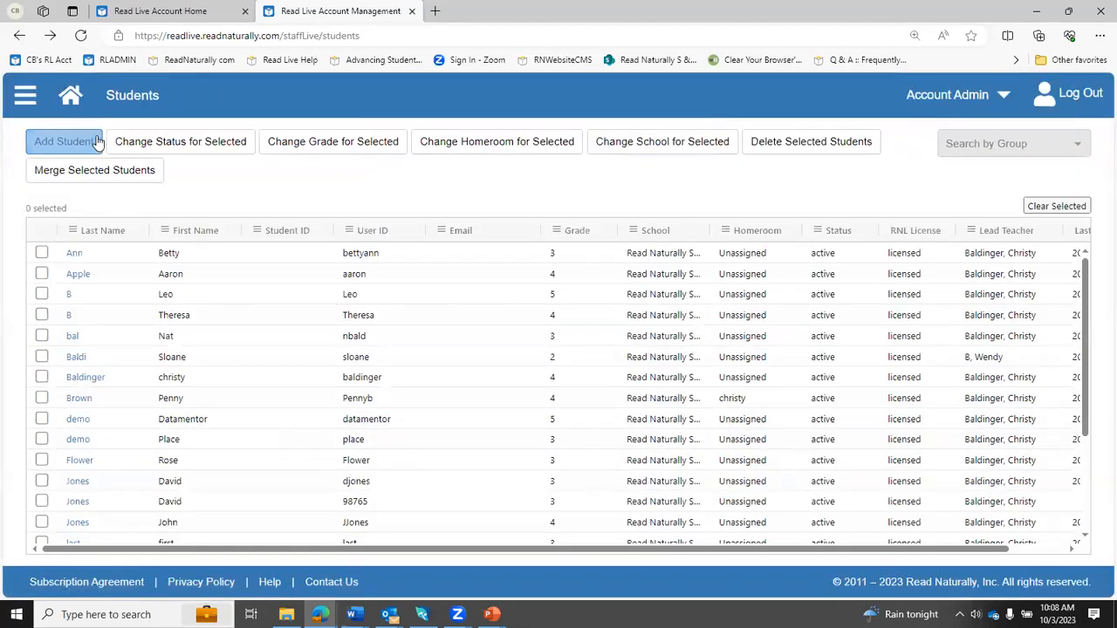
- Open the Student Passwords report from Reports
click(25, 95)
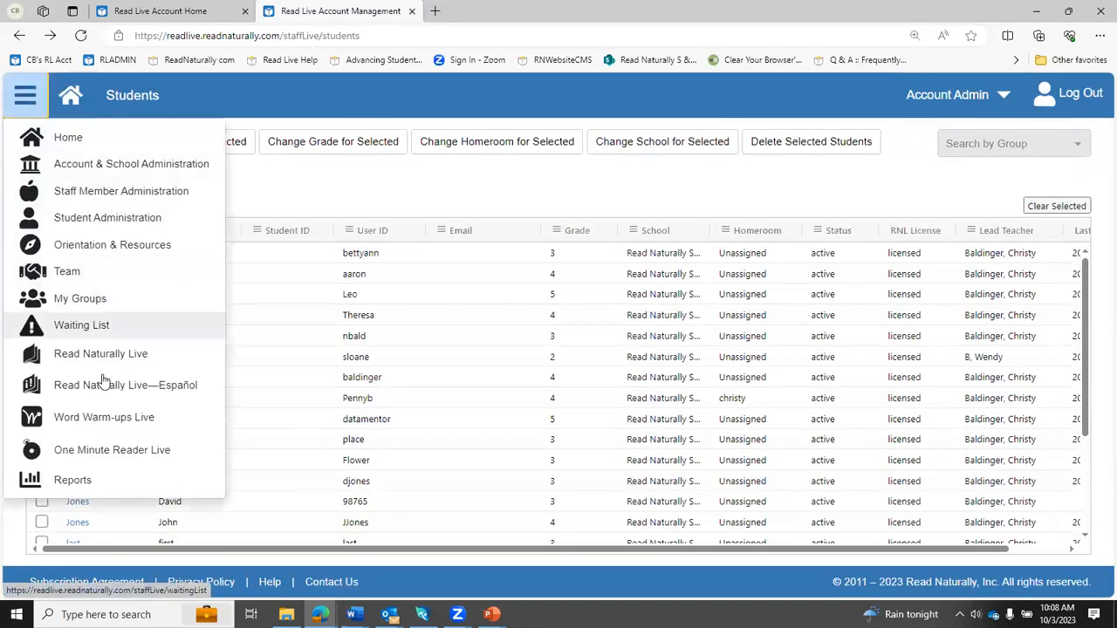
click(74, 481)
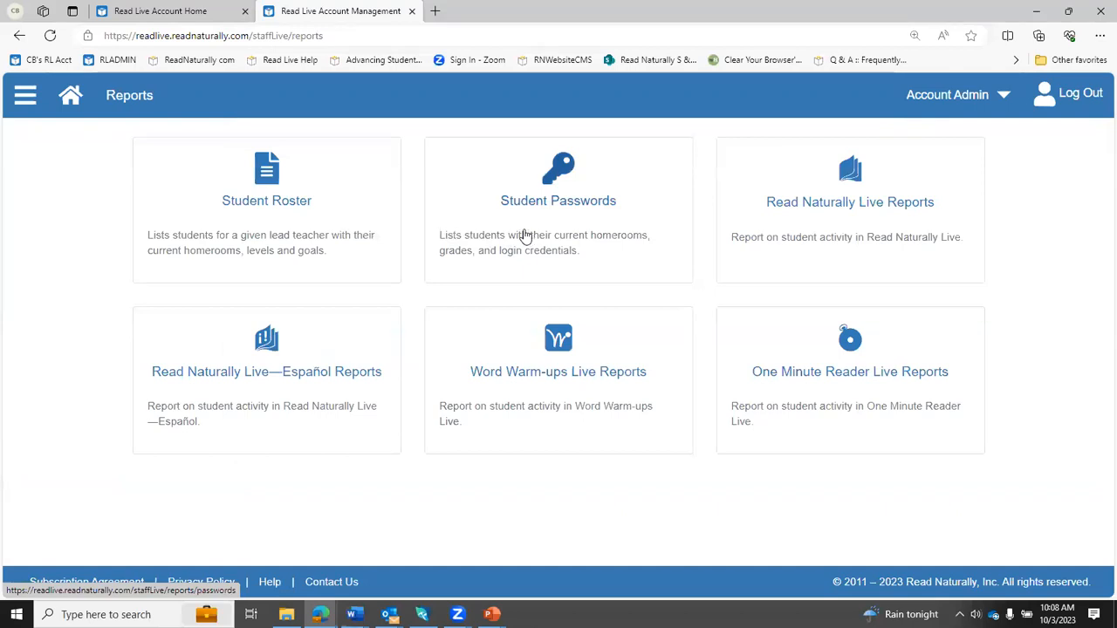
click(524, 236)
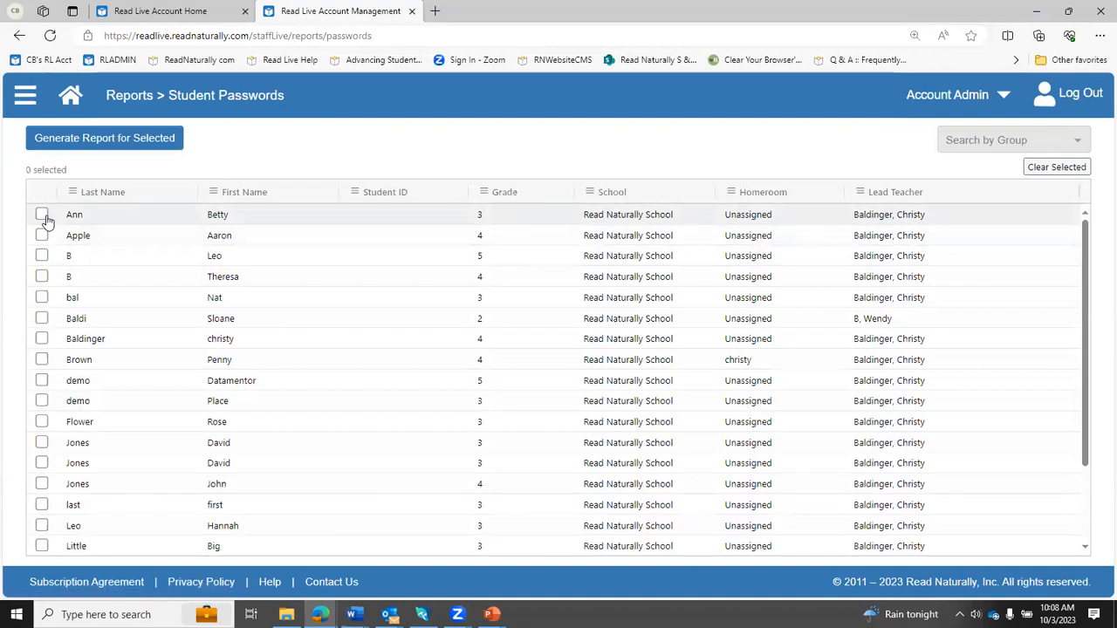
- Select the whole range of students from the first to the last row of the list, then clear the selection
click(43, 218)
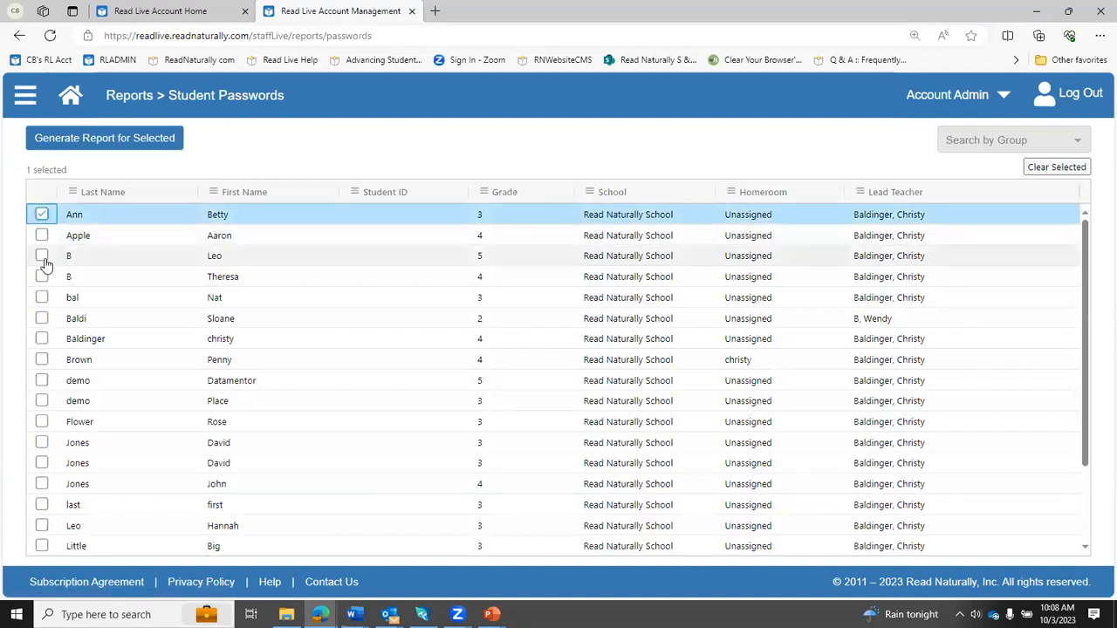
scroll(45, 264, down, 2)
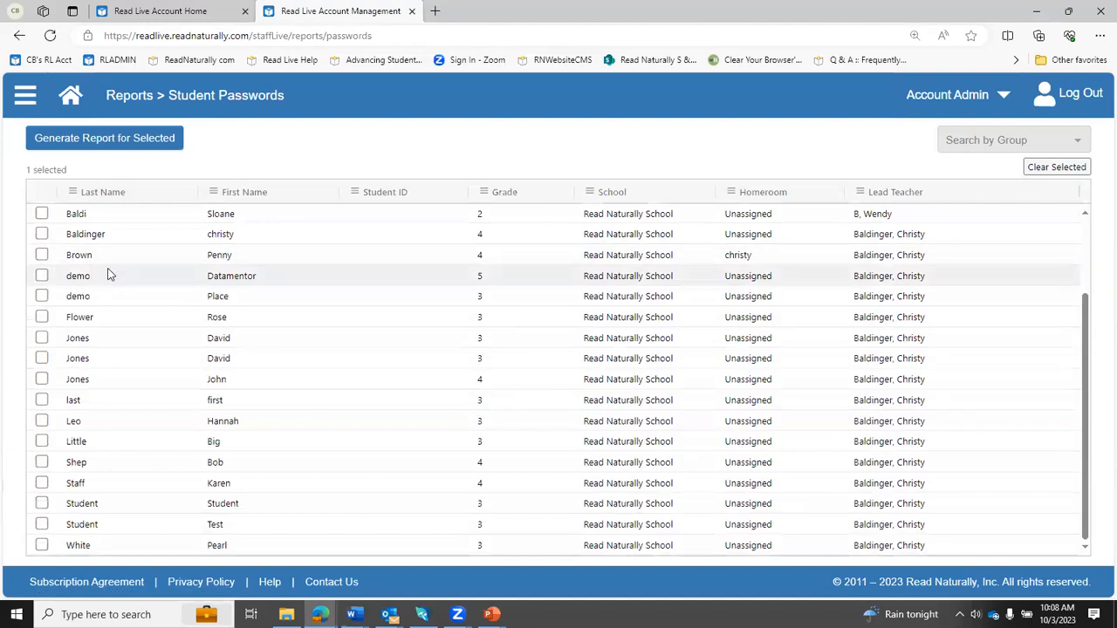
scroll(72, 324, up, 2)
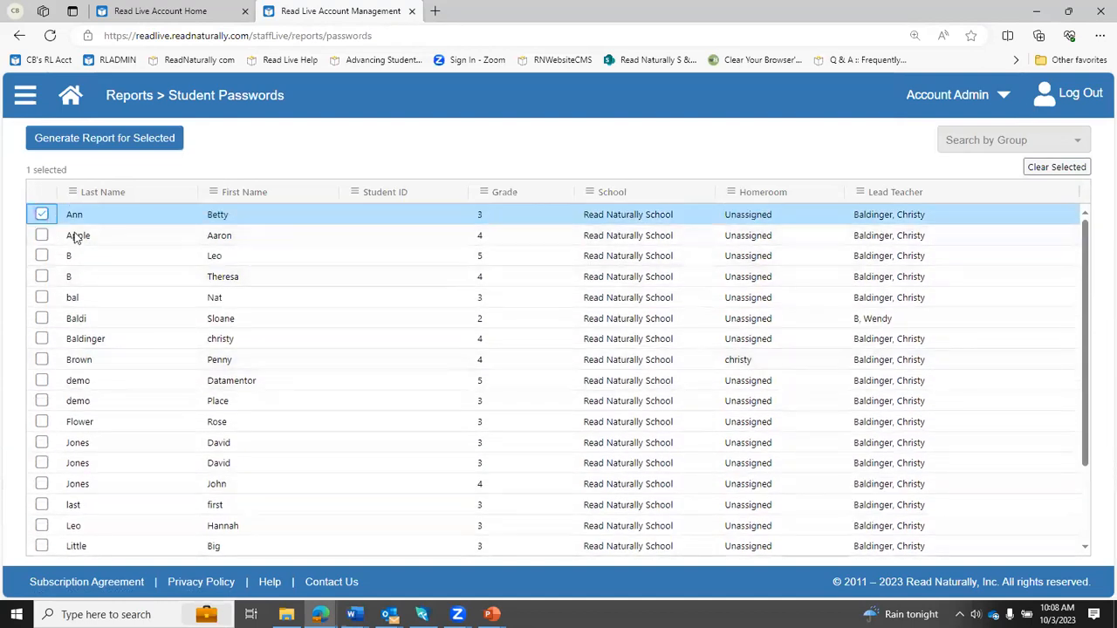
scroll(75, 236, down, 2)
scroll(107, 277, down, 1)
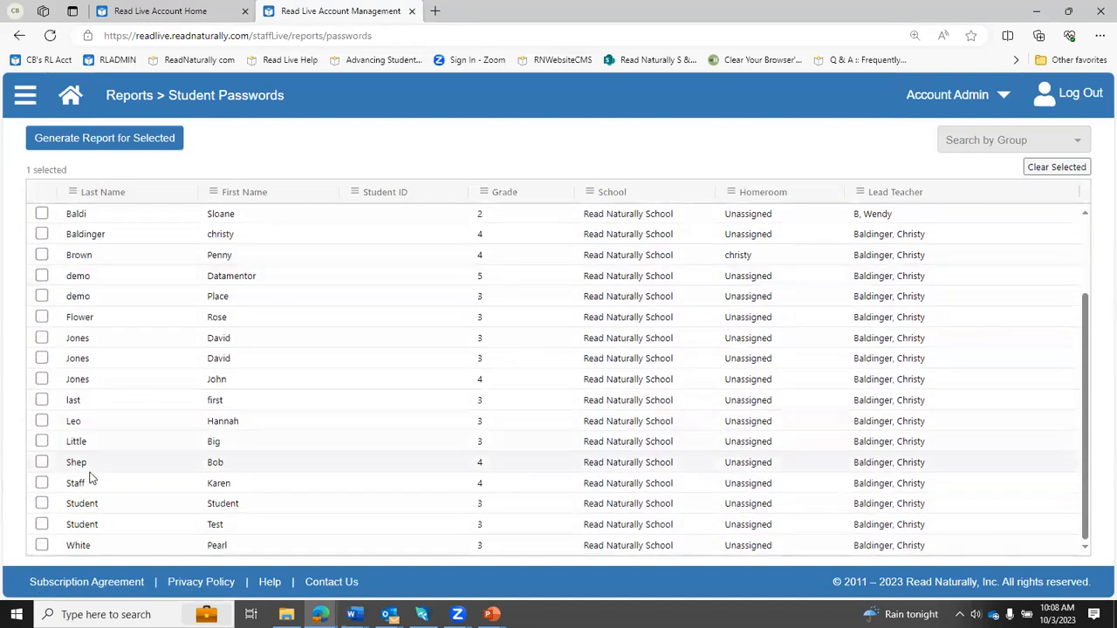
shift+click(42, 545)
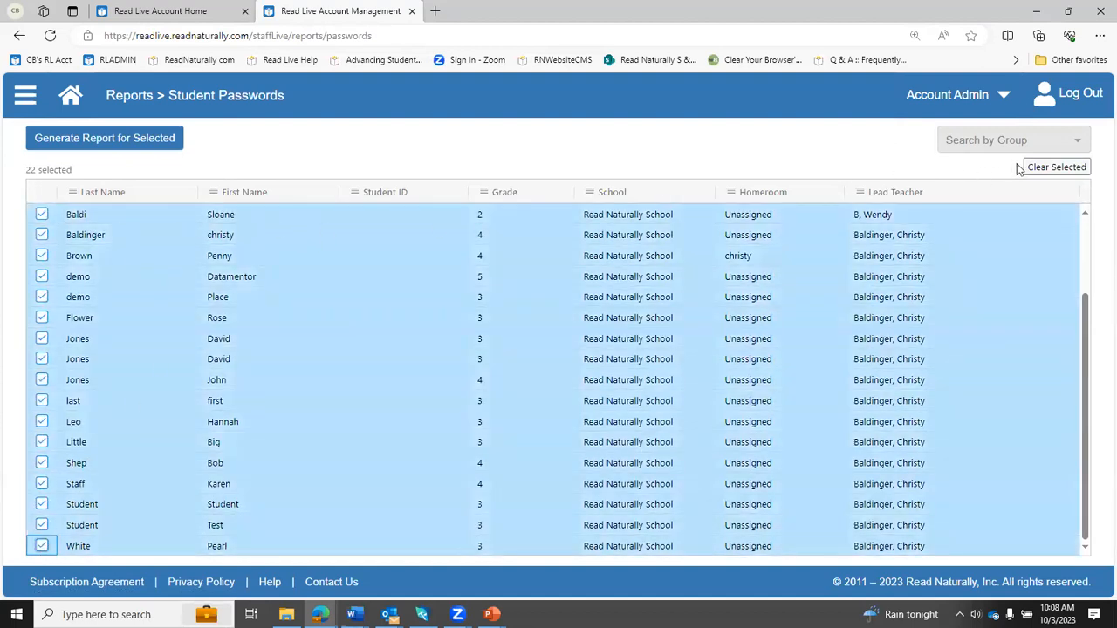
click(1047, 170)
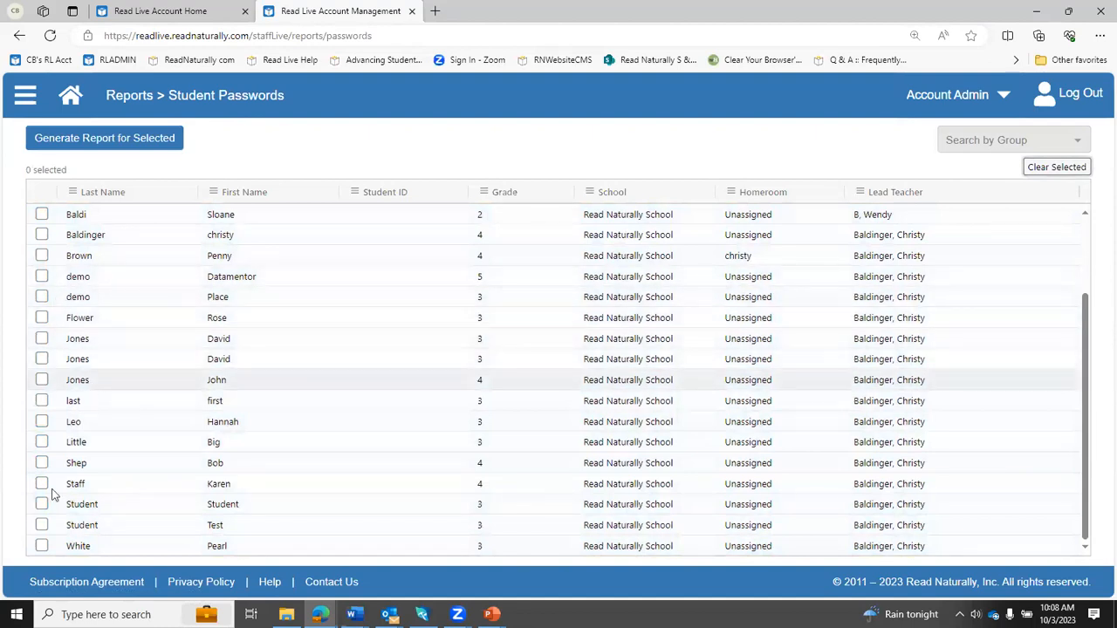
- Generate the password report for only the test student in the second-to-last row, then return to the student list
click(41, 525)
click(135, 142)
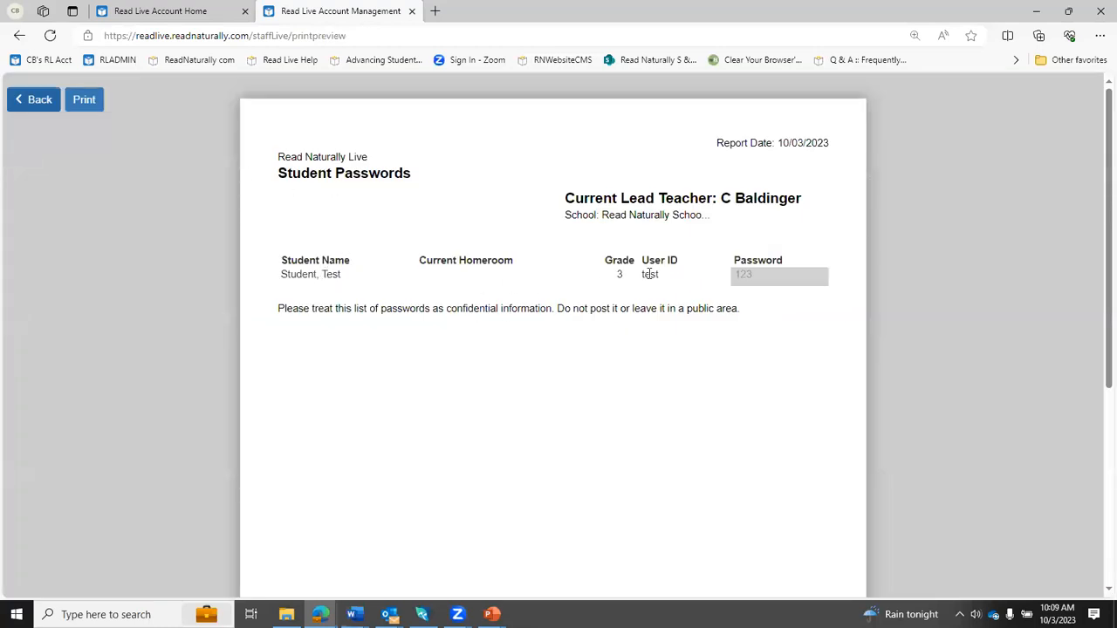
click(23, 101)
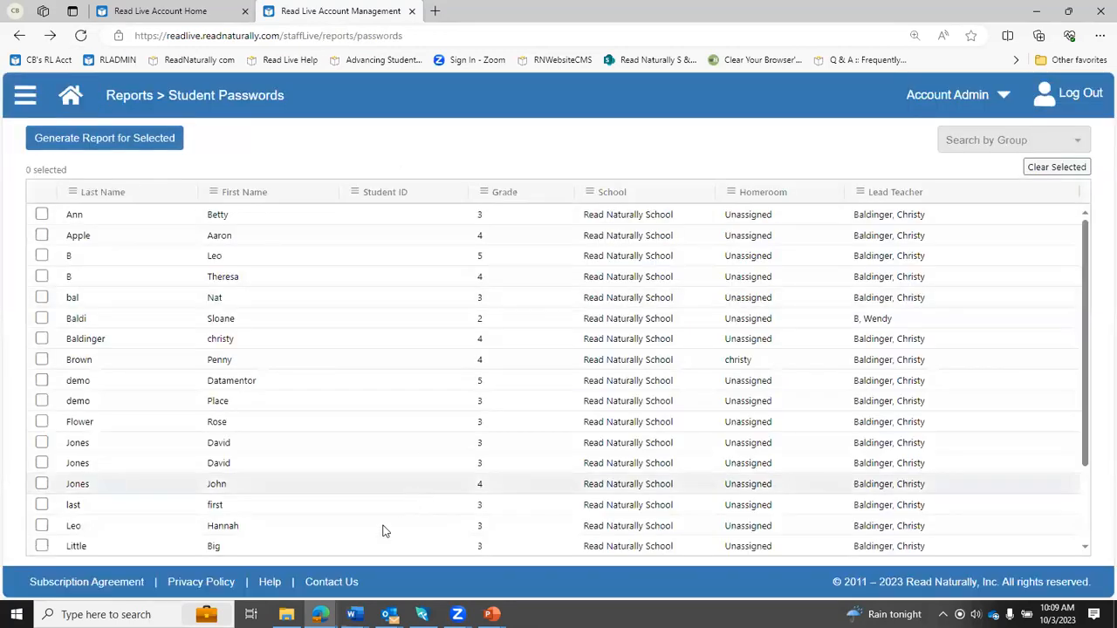
- Open the Read Live Help page and look through its setup videos, recorded webinars, training courses and job aids
click(270, 583)
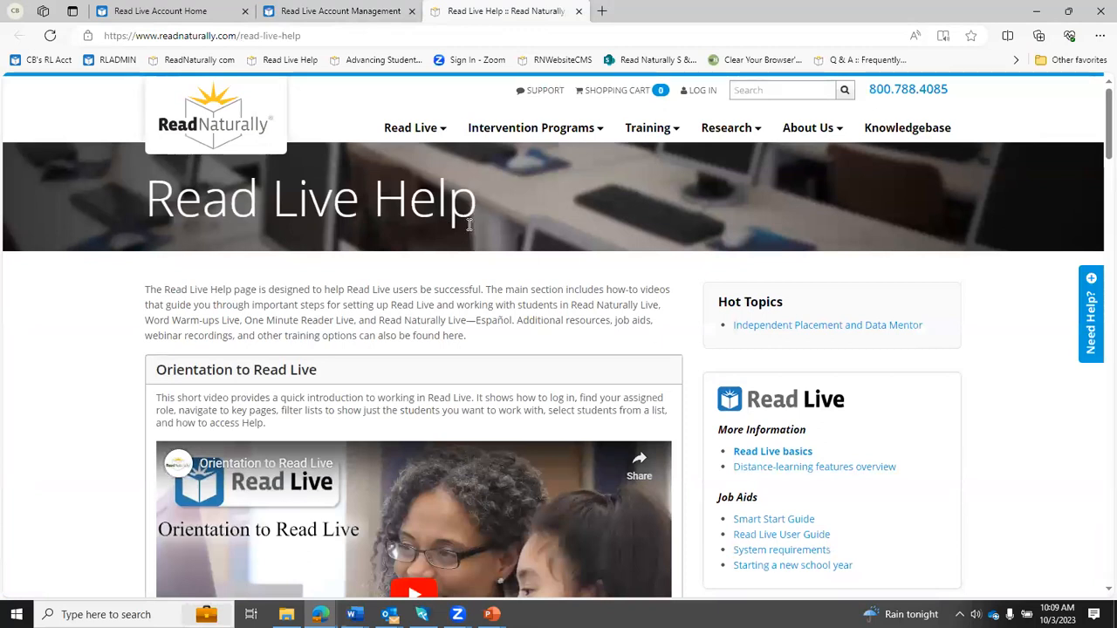
scroll(400, 253, down, 3)
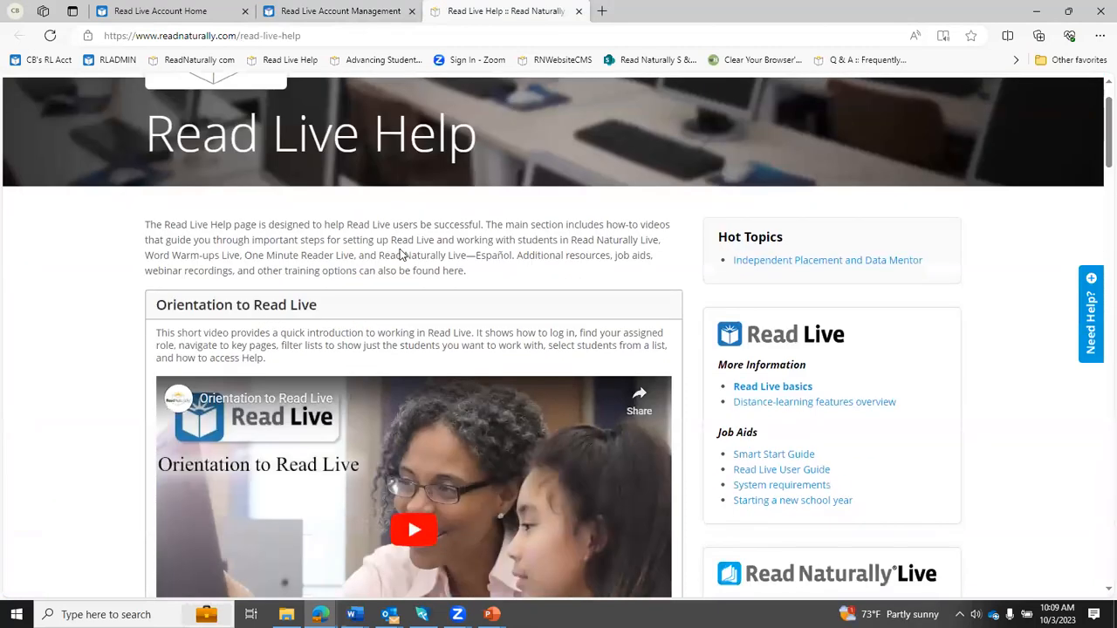
scroll(400, 253, down, 10)
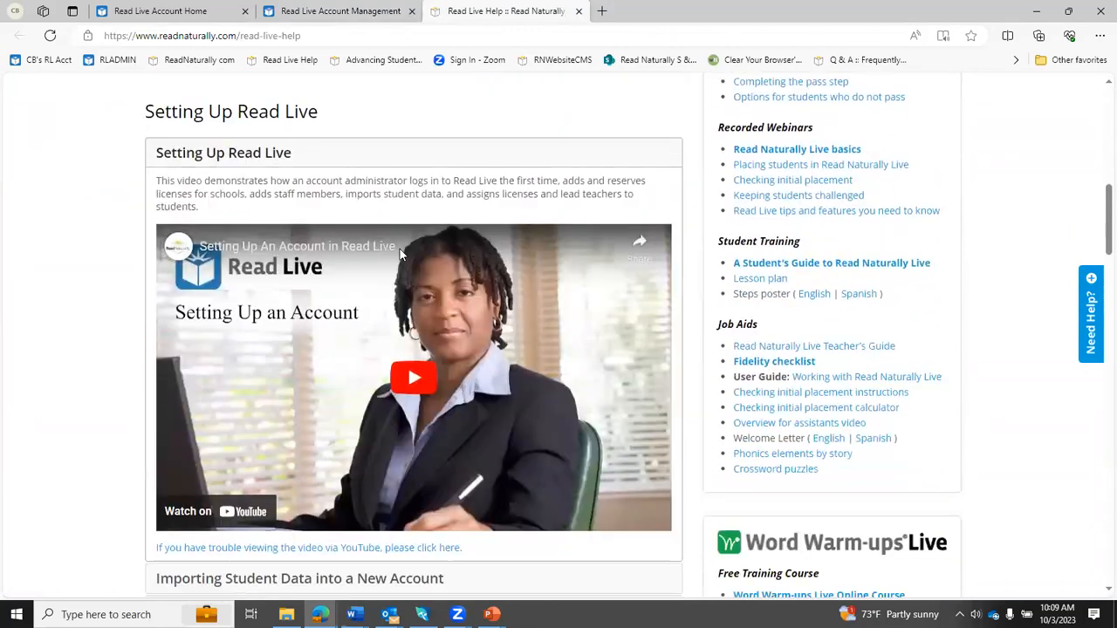
scroll(400, 254, down, 10)
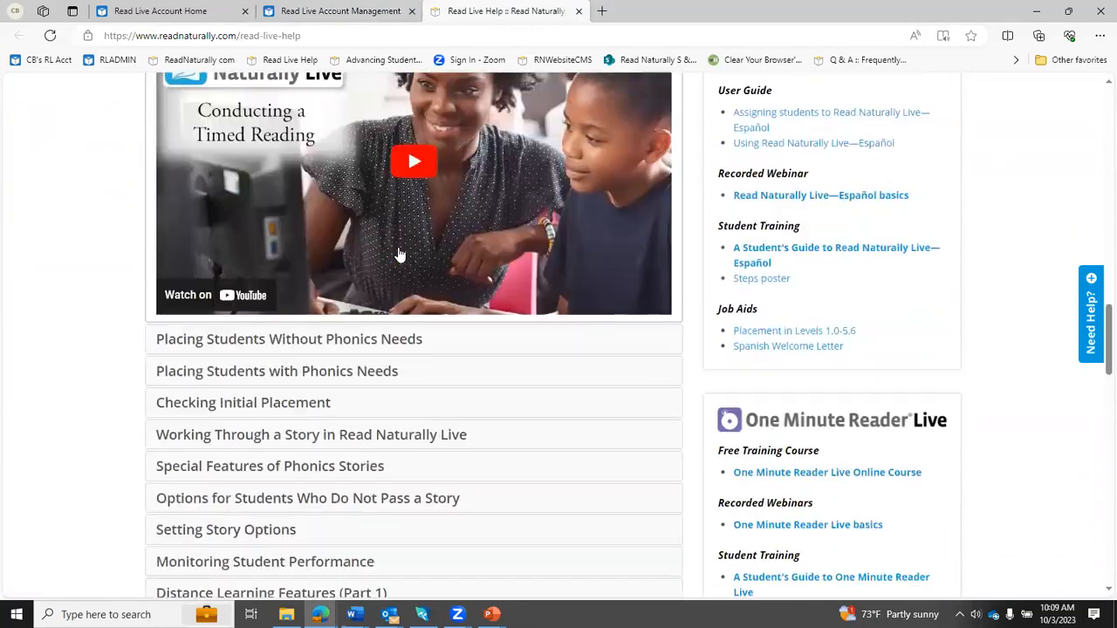
scroll(400, 253, down, 4)
scroll(400, 253, up, 10)
scroll(397, 247, up, 7)
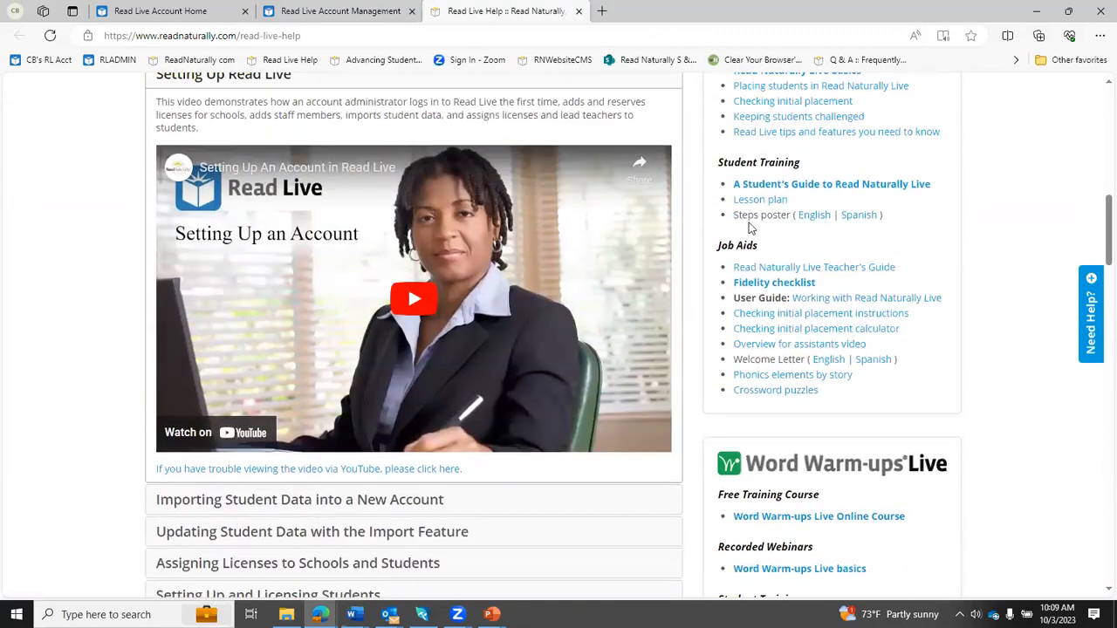
scroll(797, 217, up, 4)
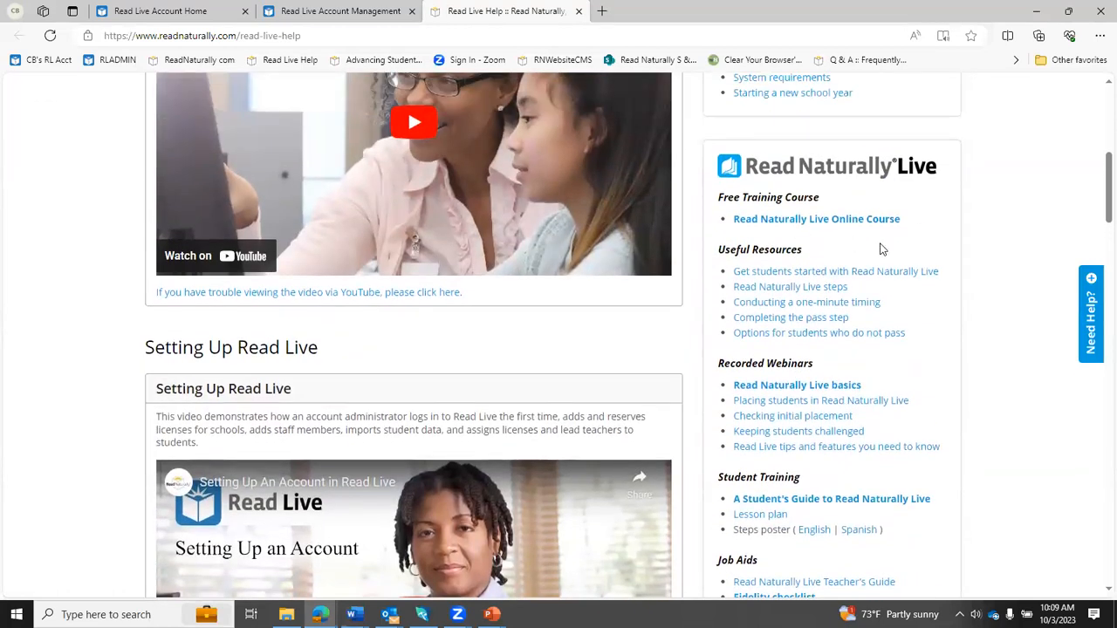
- Review the training options offered on the Read Naturally website, including webinars, student training videos and online courses
scroll(882, 249, up, 6)
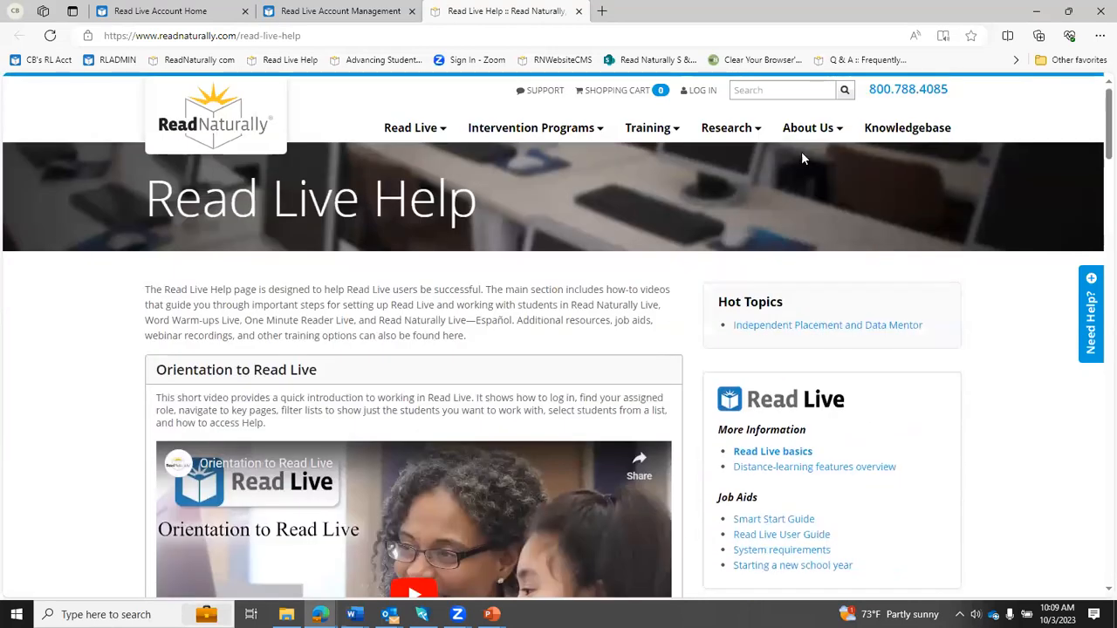
mouse_move(656, 136)
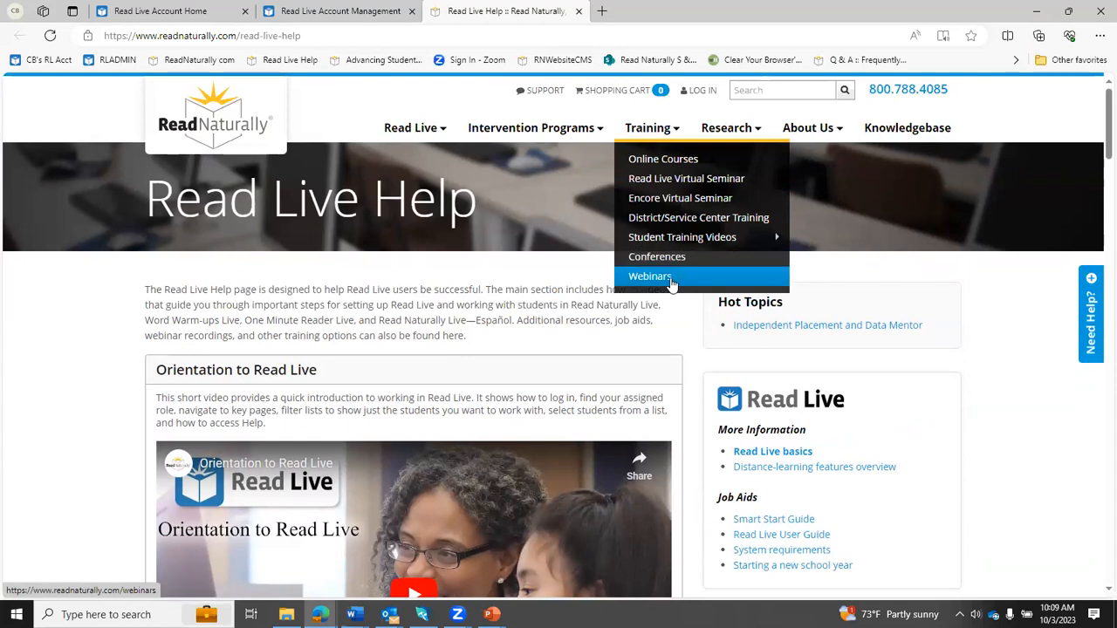
mouse_move(673, 248)
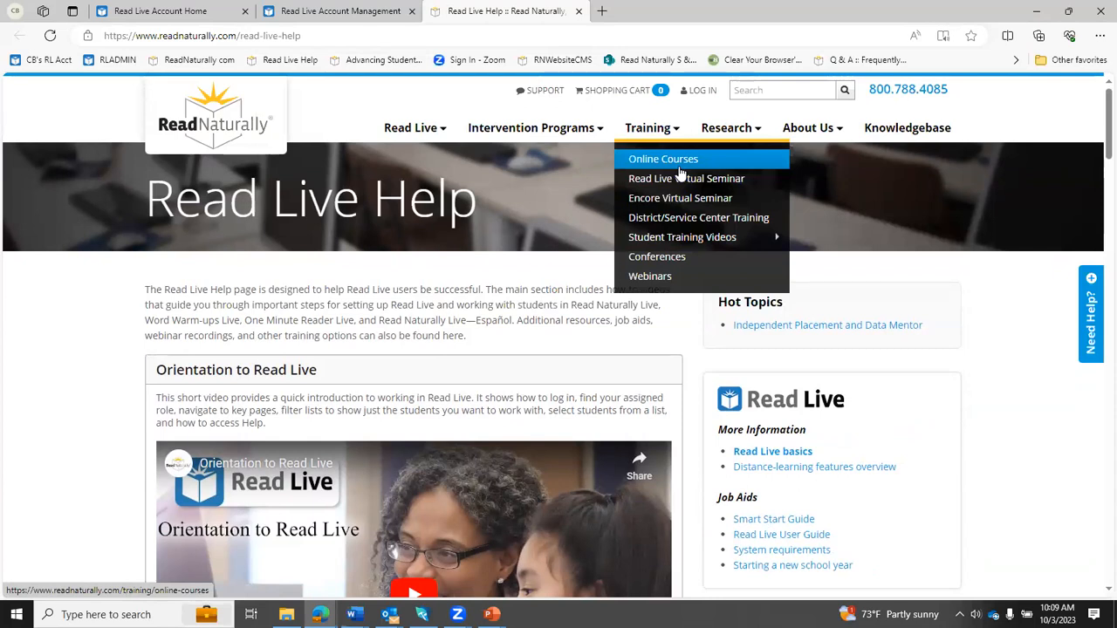
- Open the Read Naturally blog from the company information pages and look through its recent posts
mouse_move(811, 132)
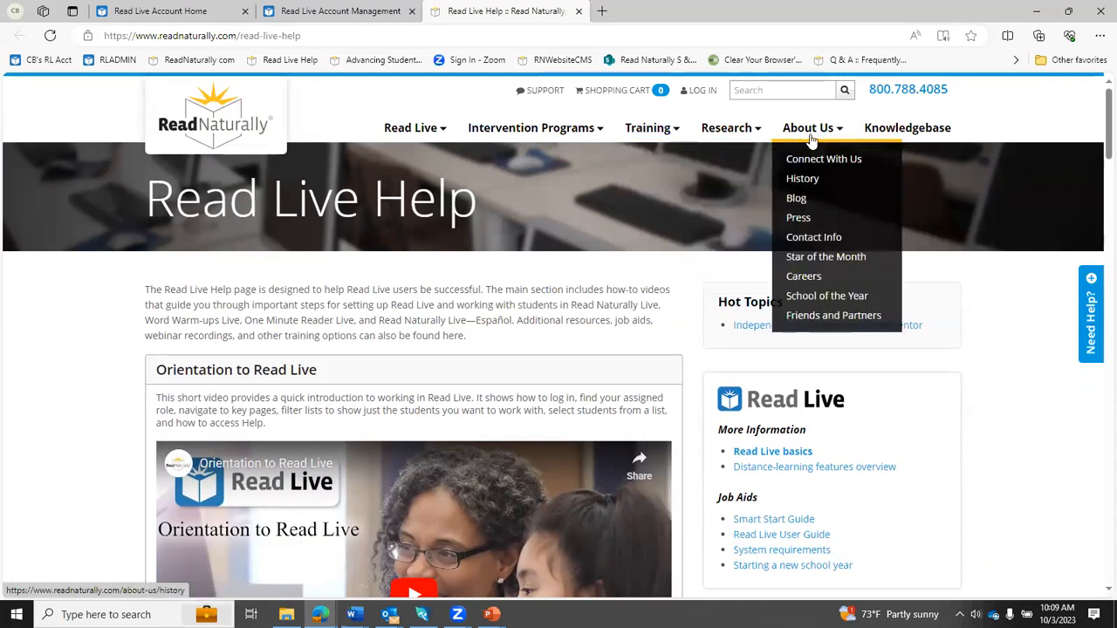
click(814, 200)
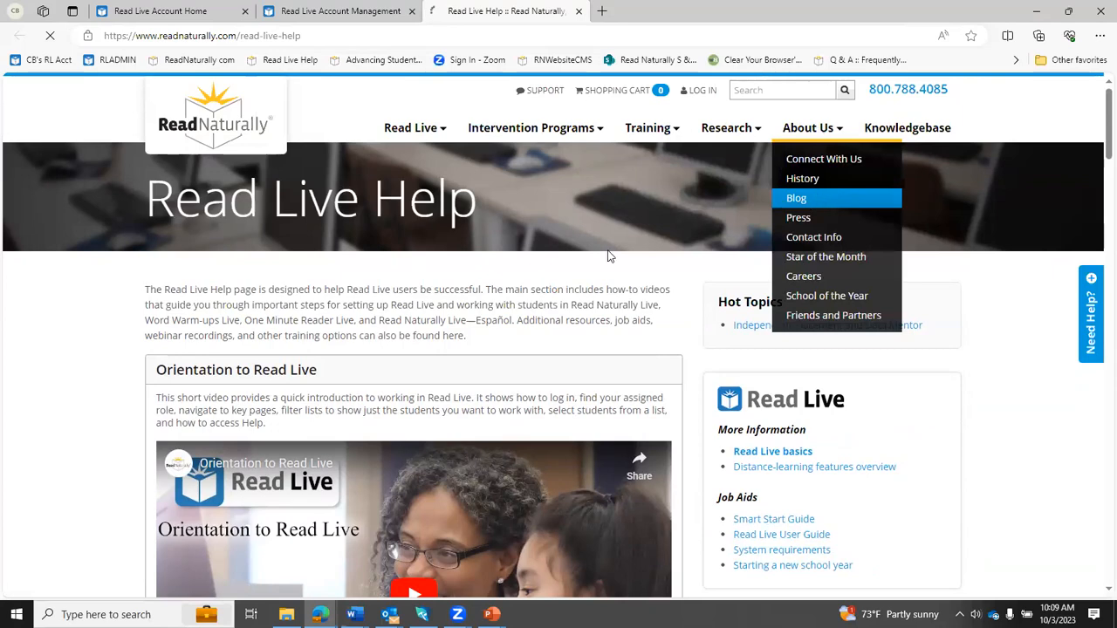
scroll(522, 356, down, 4)
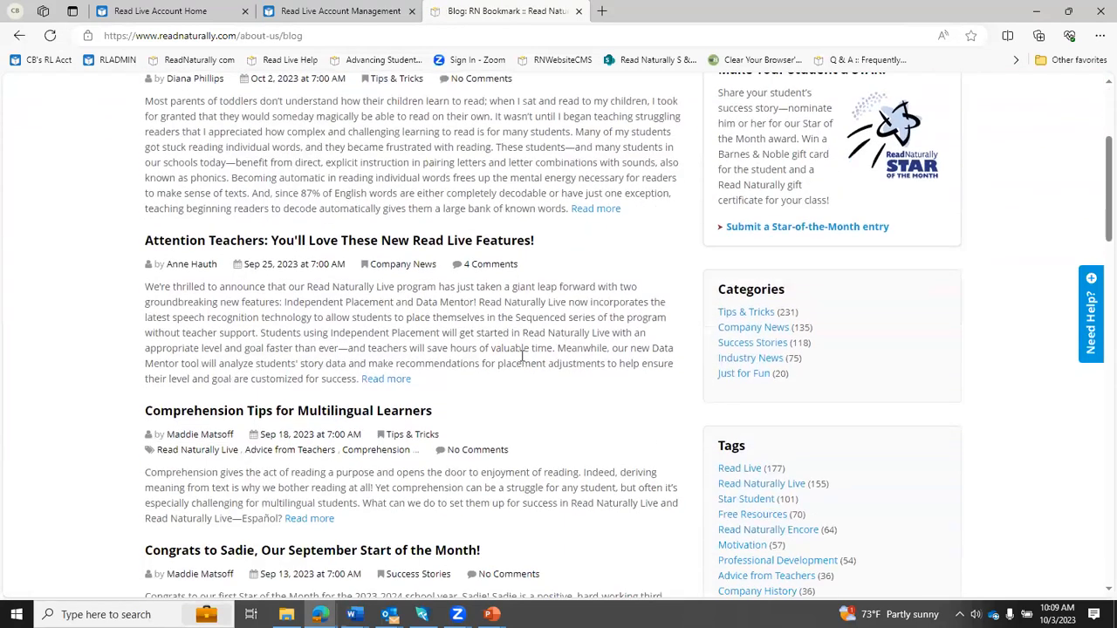
scroll(522, 357, up, 3)
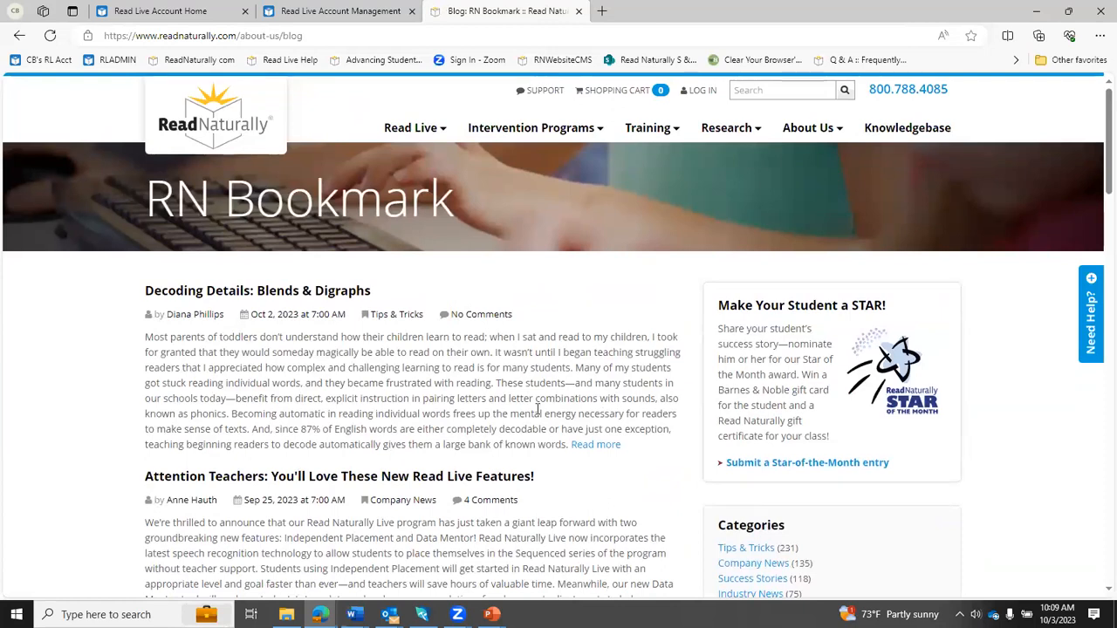
scroll(538, 409, down, 3)
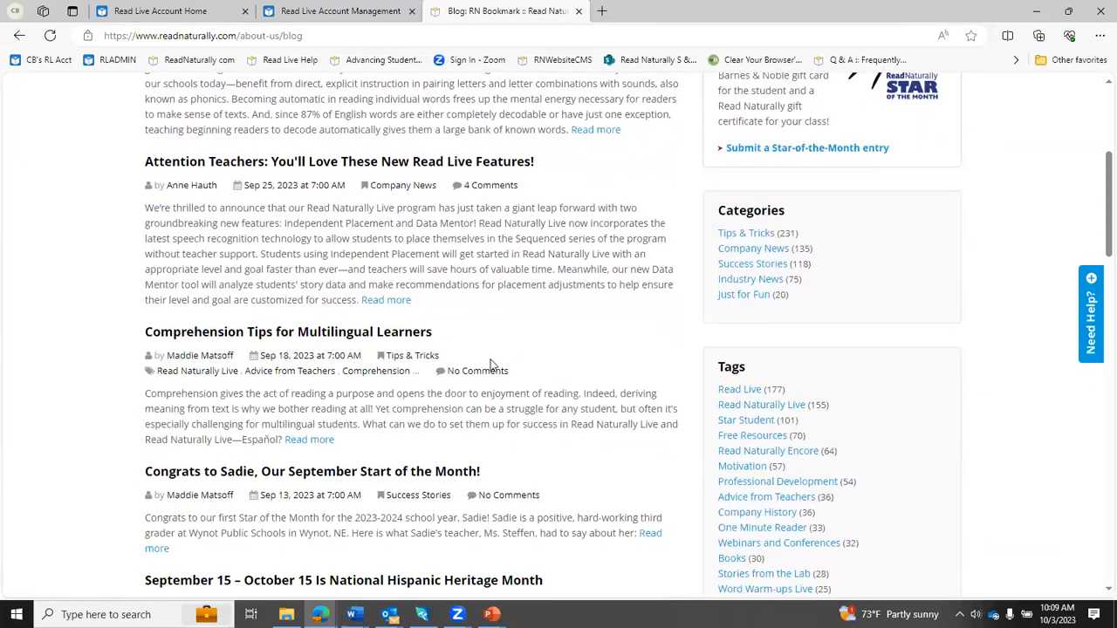